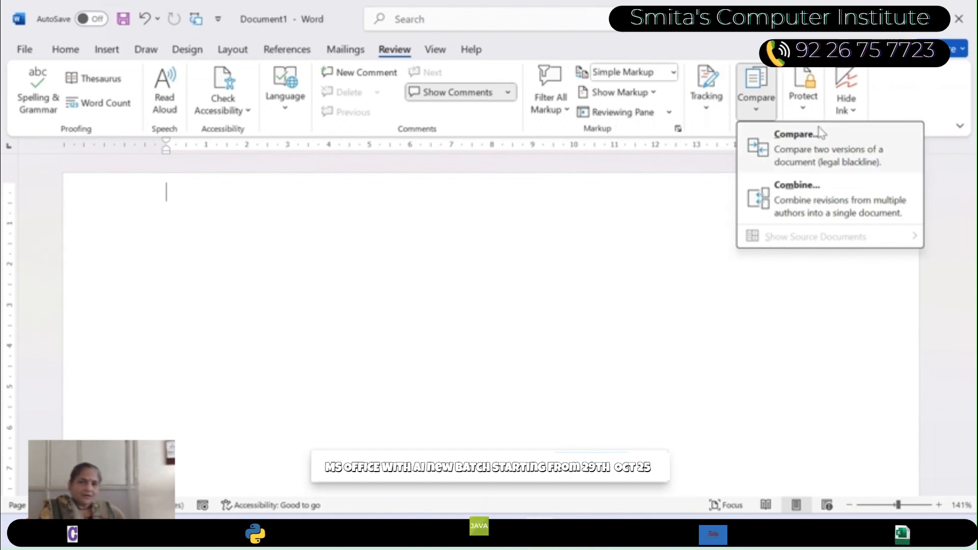
- Write CAR on the first line and 1 BHK on the second line at font size 36
left_click(366, 243)
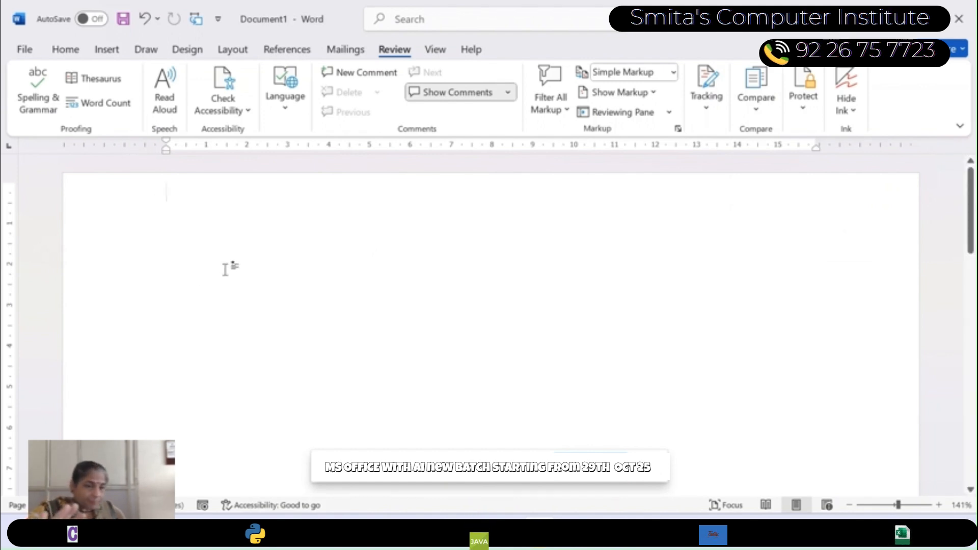
left_click(65, 50)
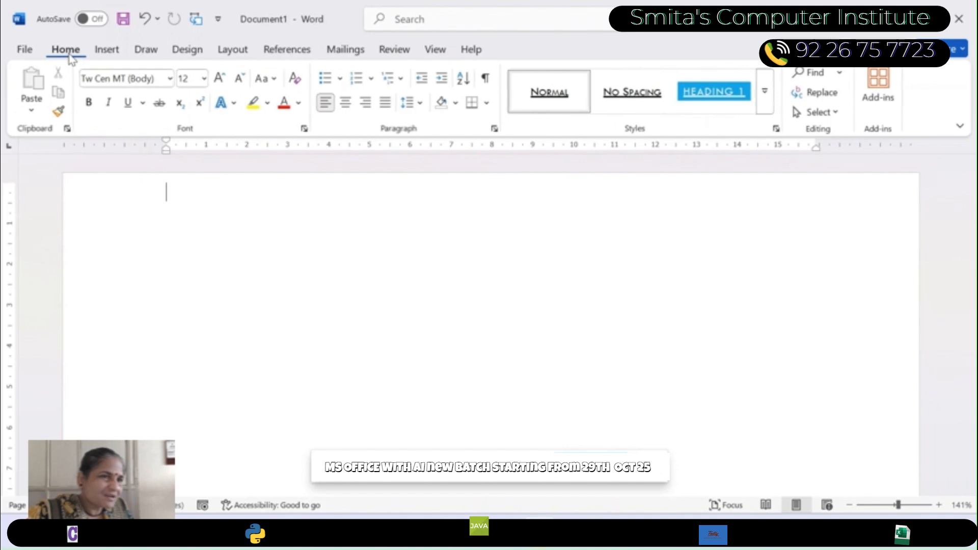
left_click(203, 77)
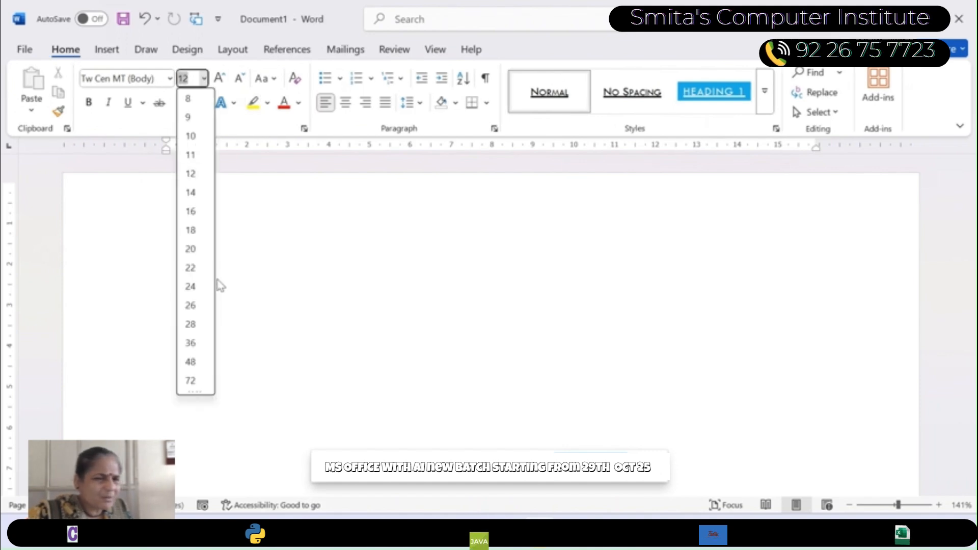
left_click(199, 349)
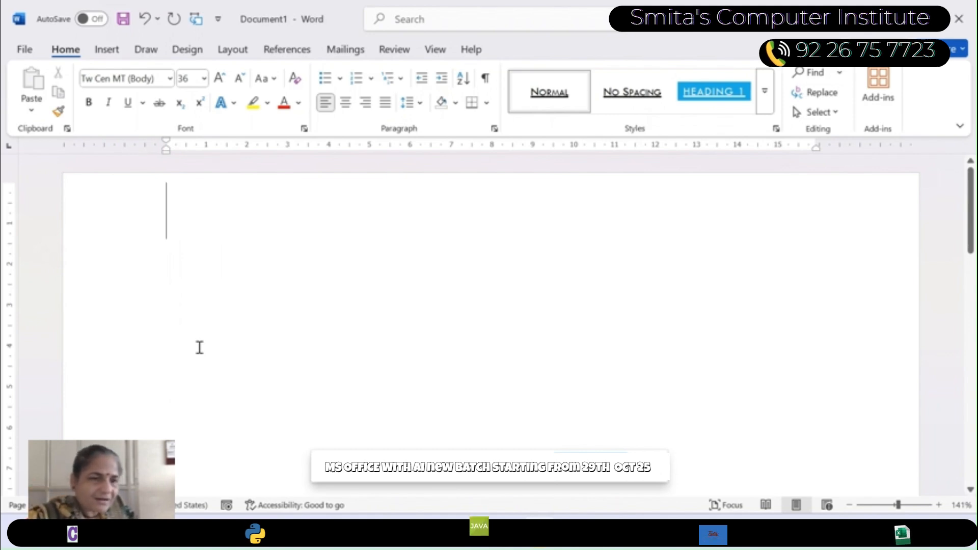
type("CAR")
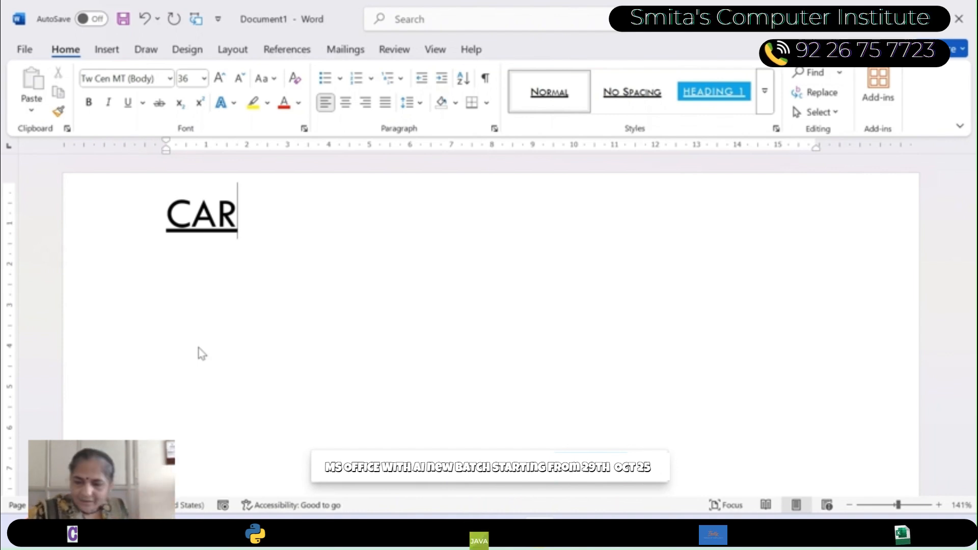
key("Return")
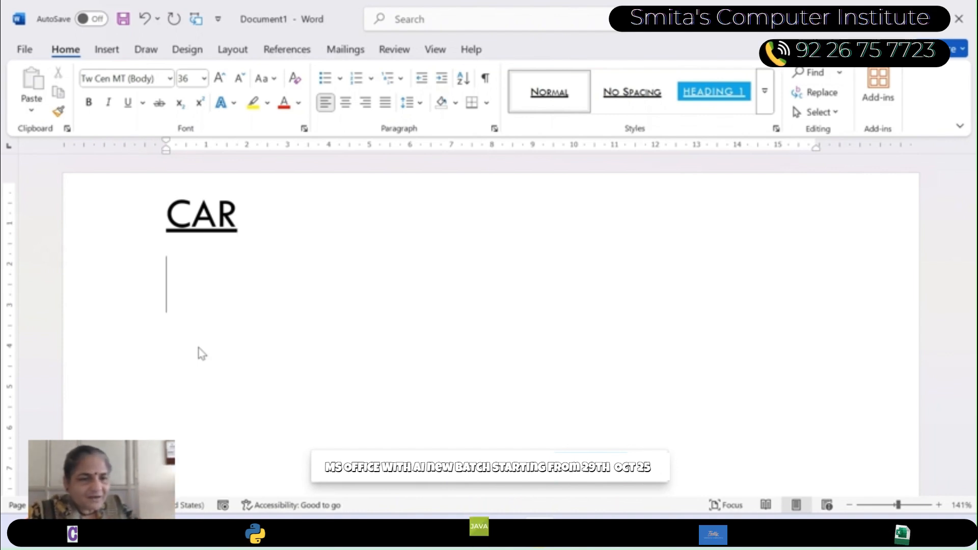
type("1 B")
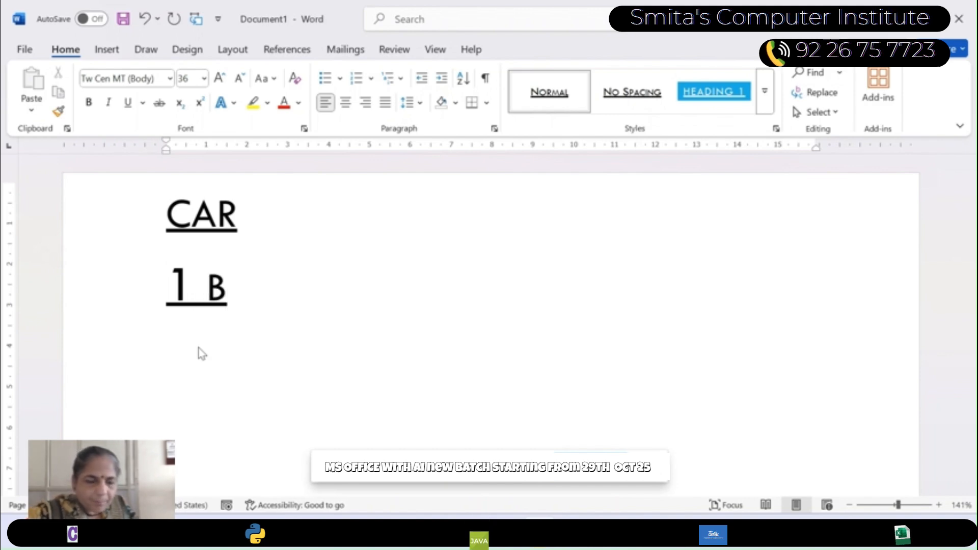
type("HK")
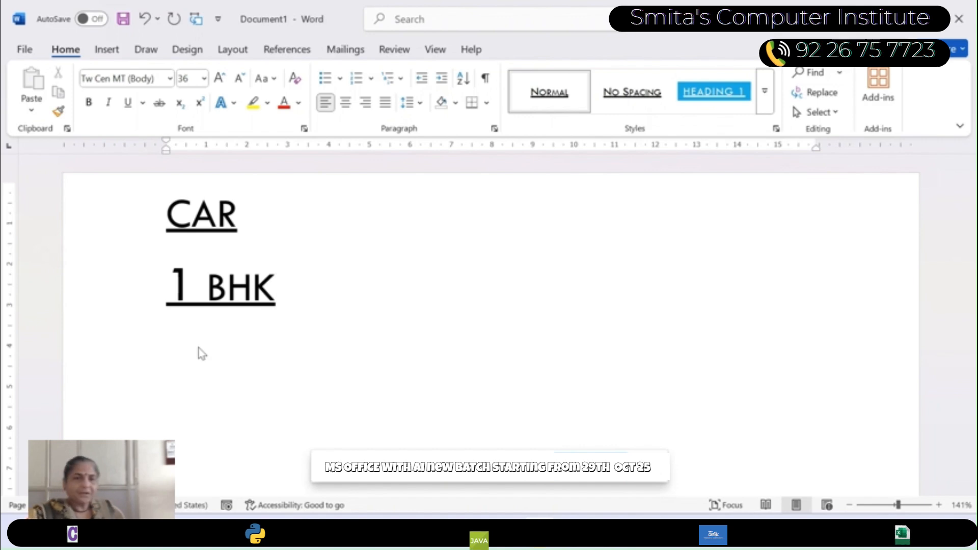
- Remove the underline from all the text in the document
key("ctrl+a")
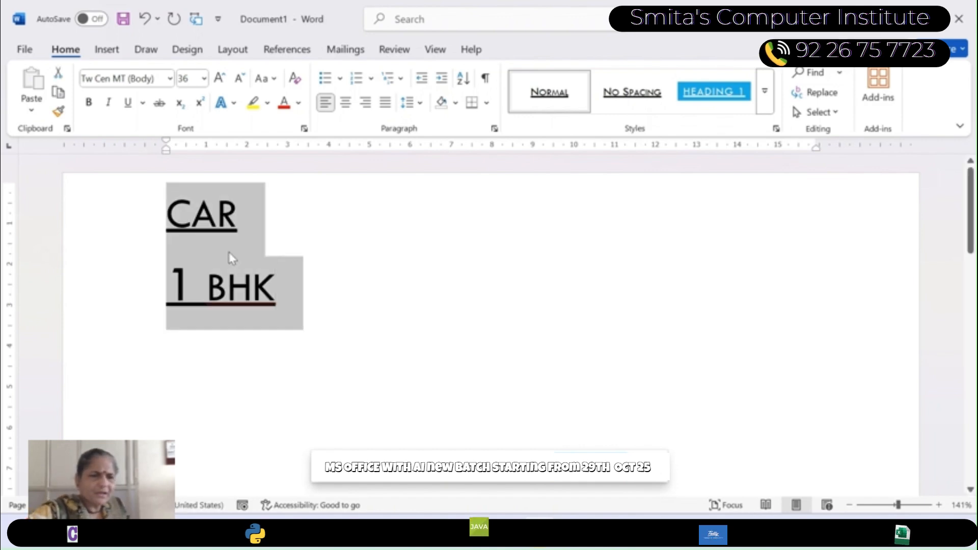
left_click(128, 104)
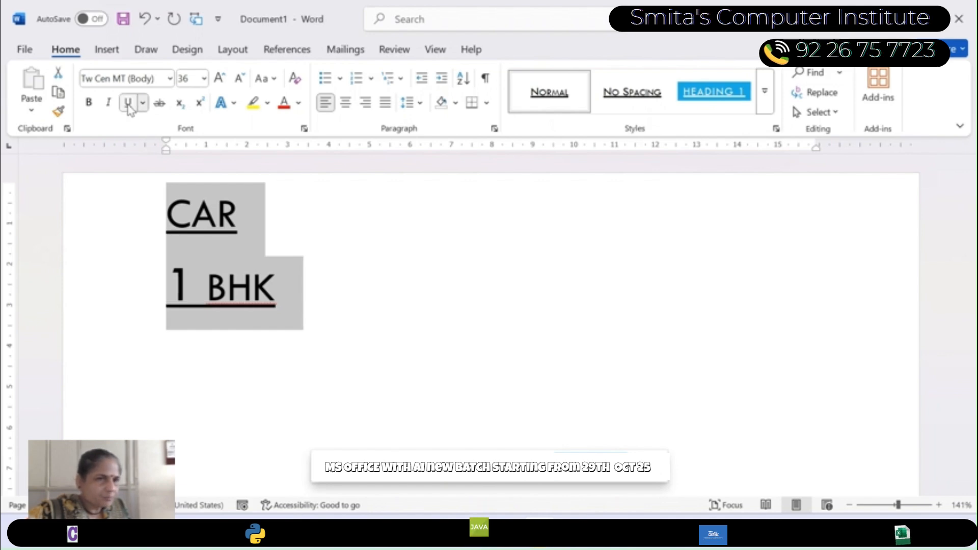
left_click(129, 104)
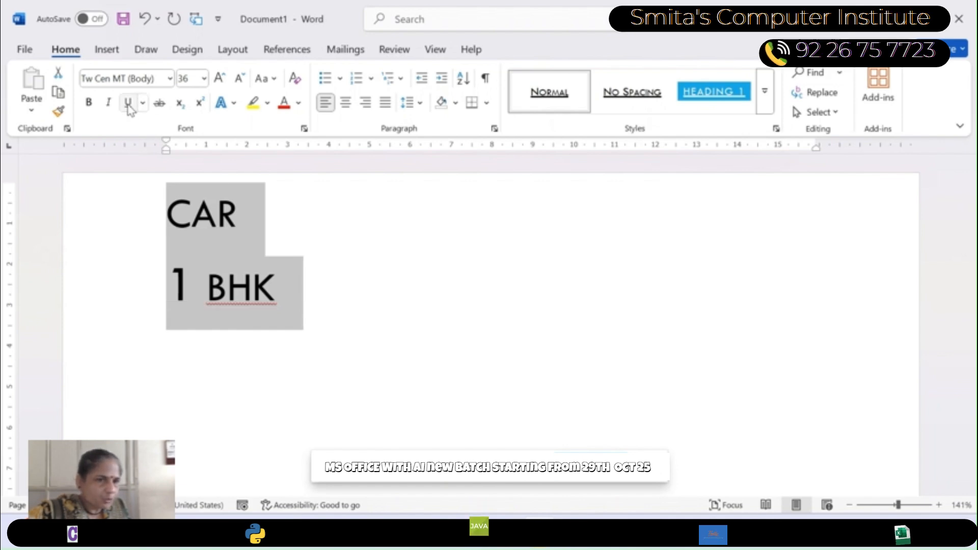
left_click(258, 195)
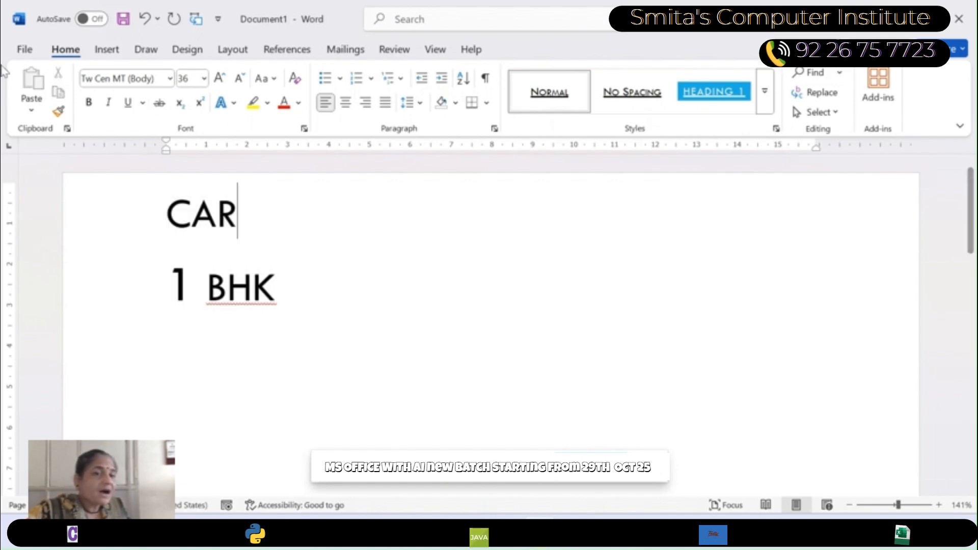
- Save the document as a Word file named amit in the manoj folder on drive D
left_click(24, 51)
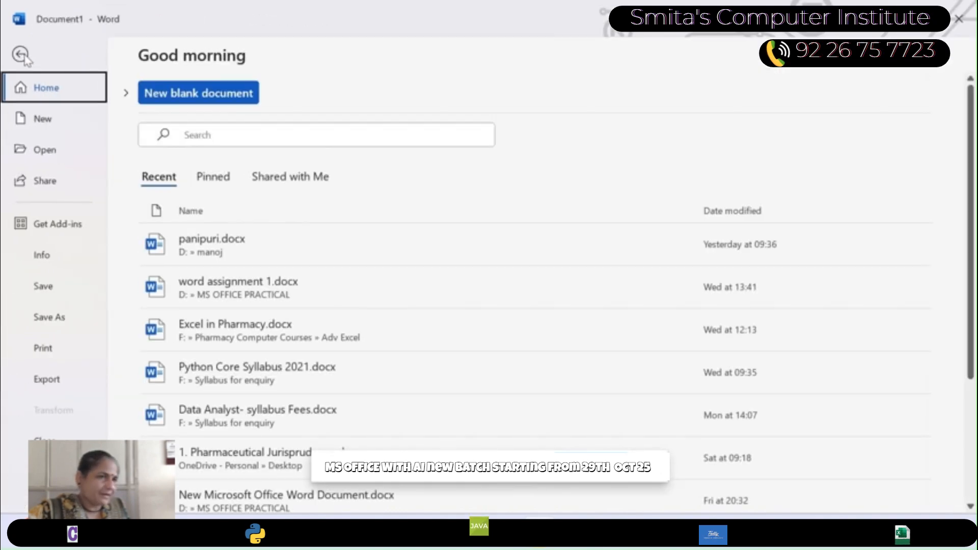
left_click(45, 288)
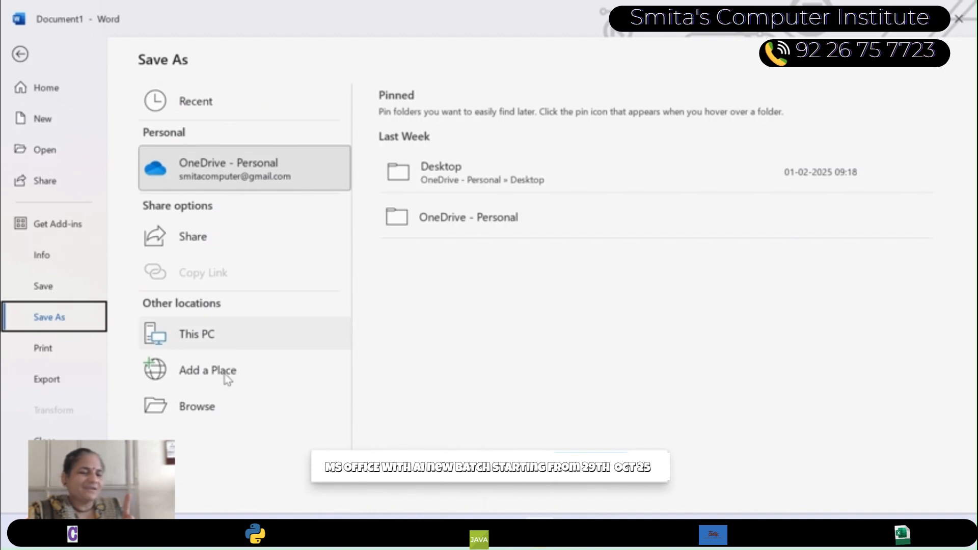
left_click(198, 407)
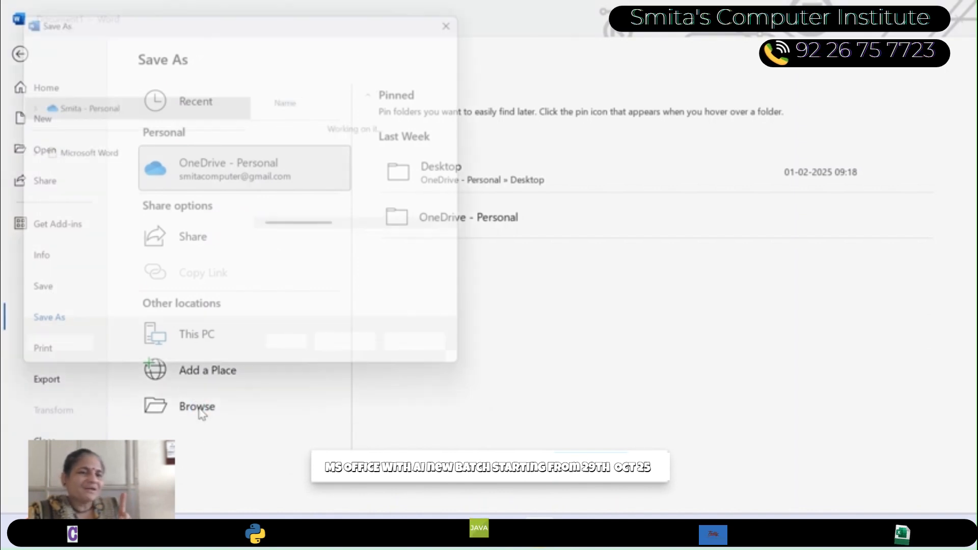
scroll(144, 165, "down", 5)
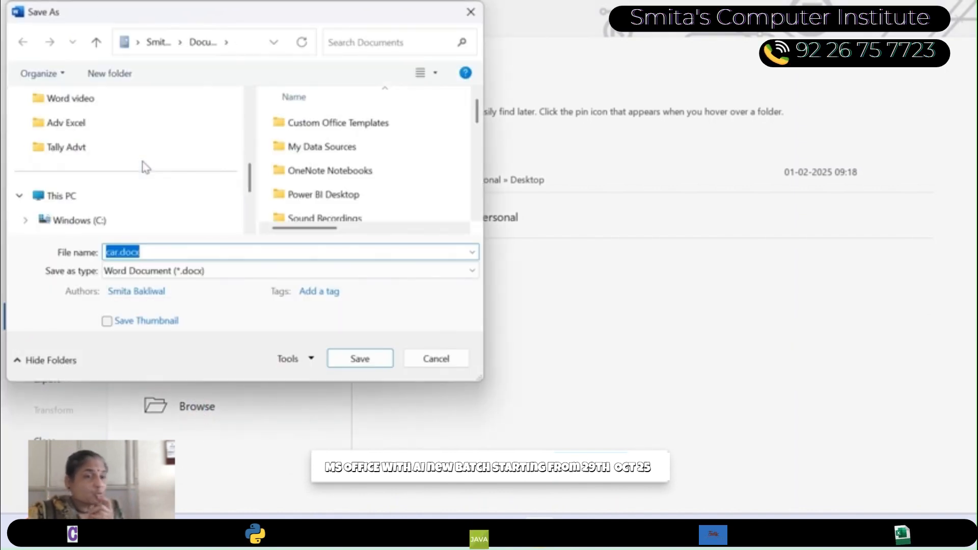
left_click(100, 174)
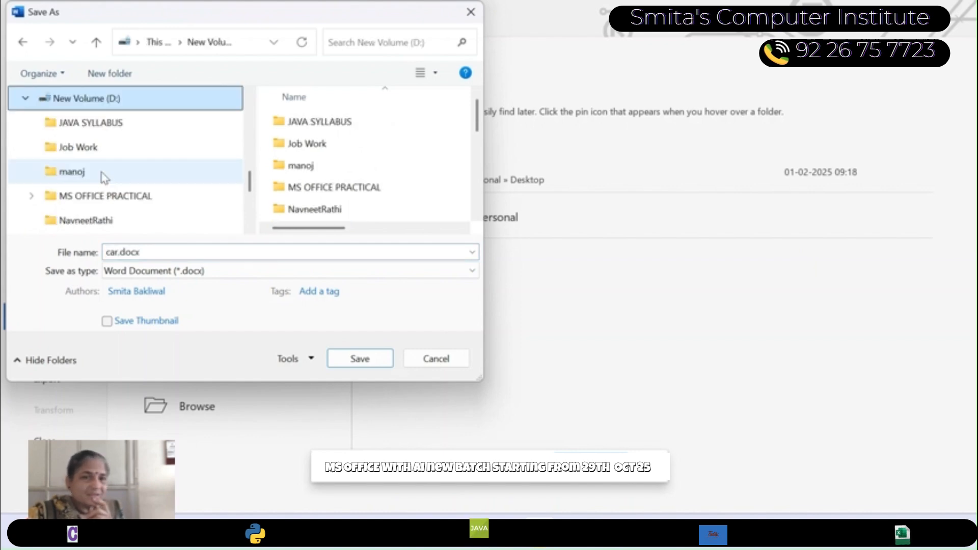
double_click(302, 167)
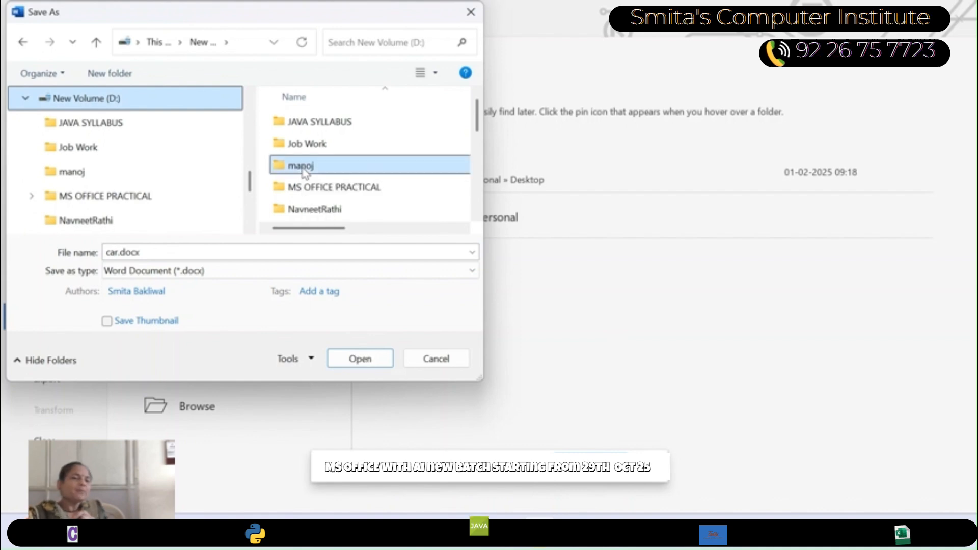
double_click(130, 250)
type("a")
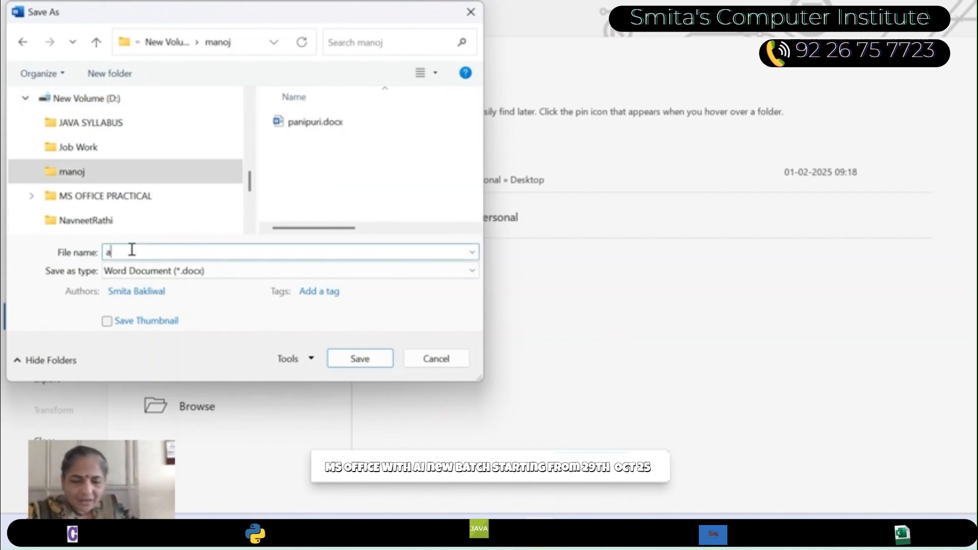
type("mit")
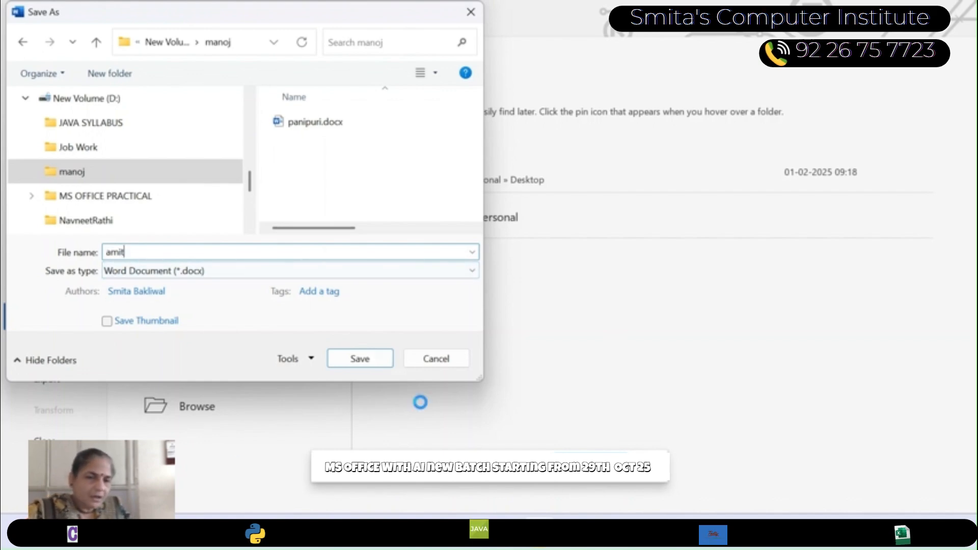
left_click(382, 361)
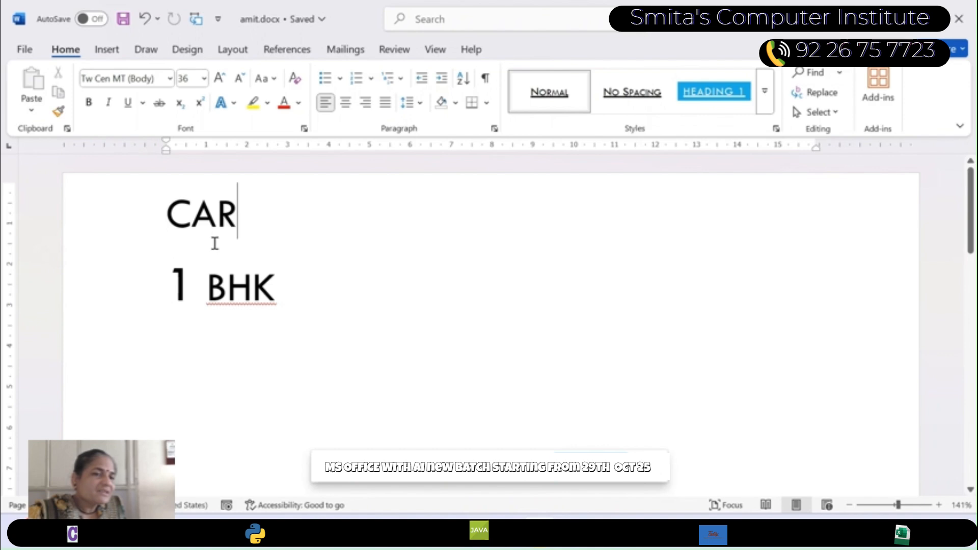
- Replace the number before BHK with 3, keeping the text on the second line
left_click(184, 280)
key("BackSpace")
key("BackSpace")
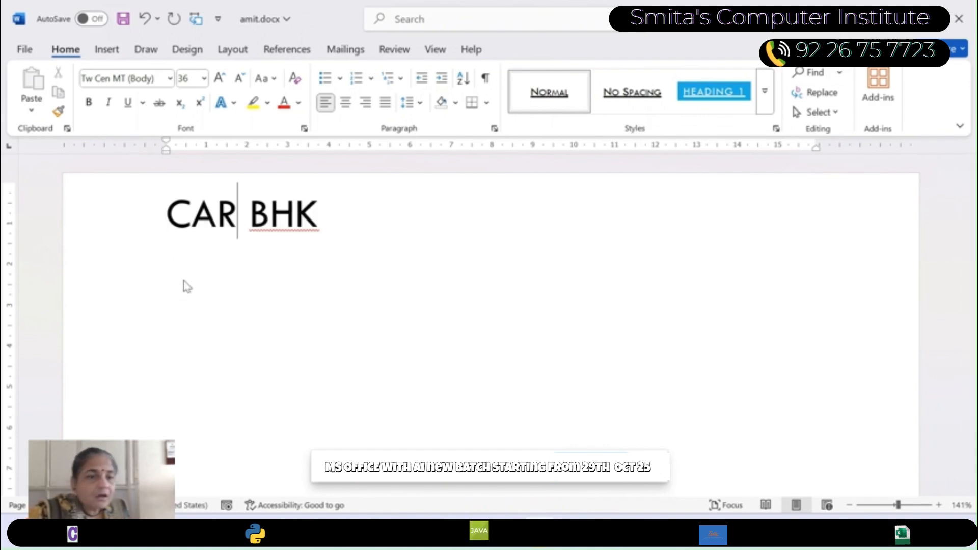
key("Return")
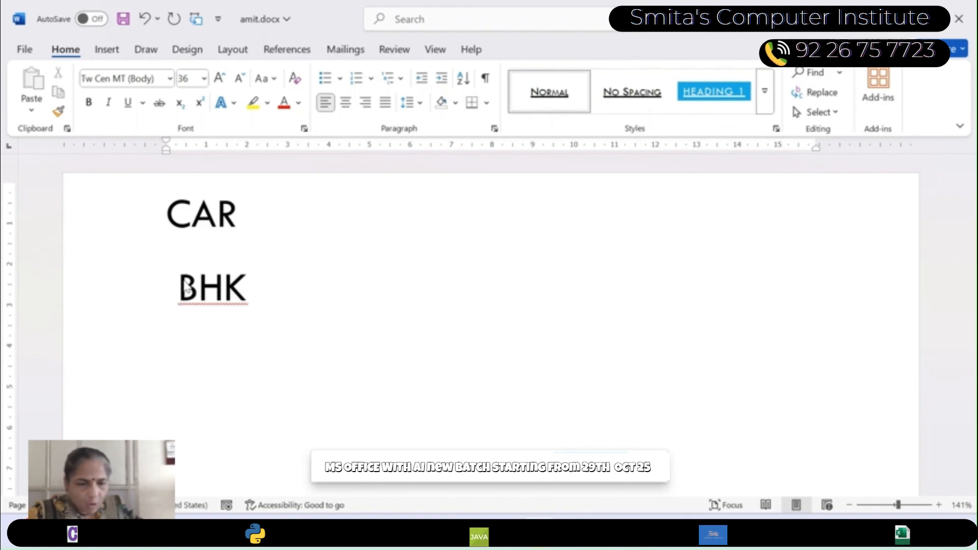
type("3")
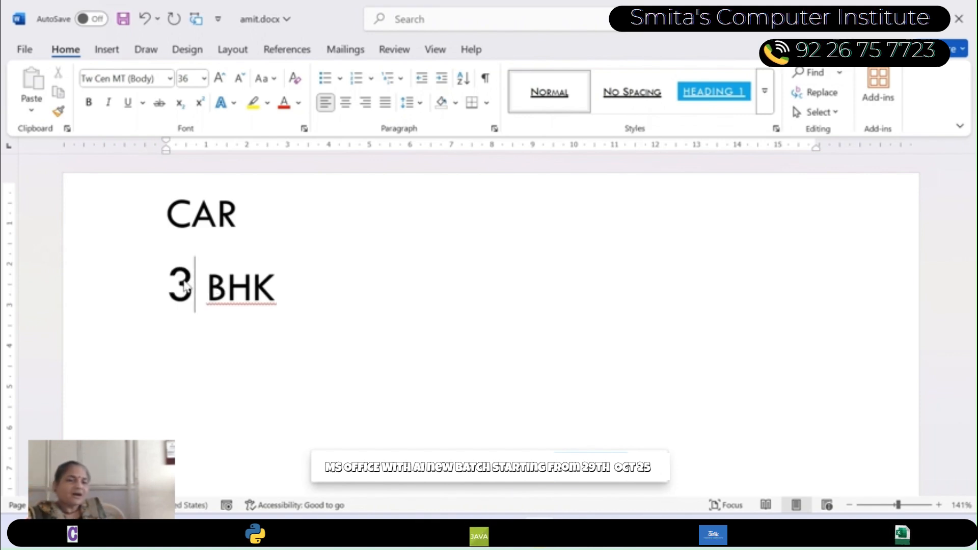
- Save the edited document as a separate file named rani in the manoj folder and close it
left_click(24, 49)
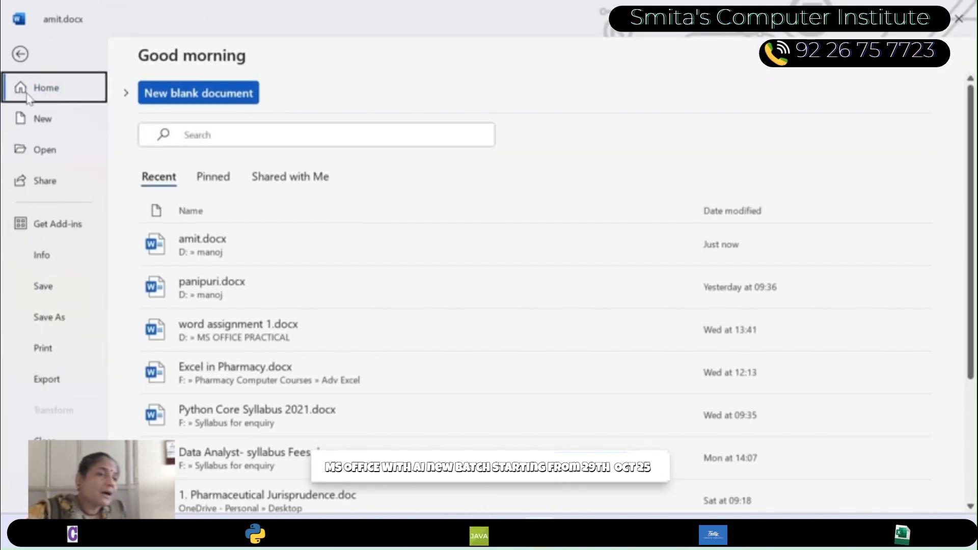
left_click(21, 55)
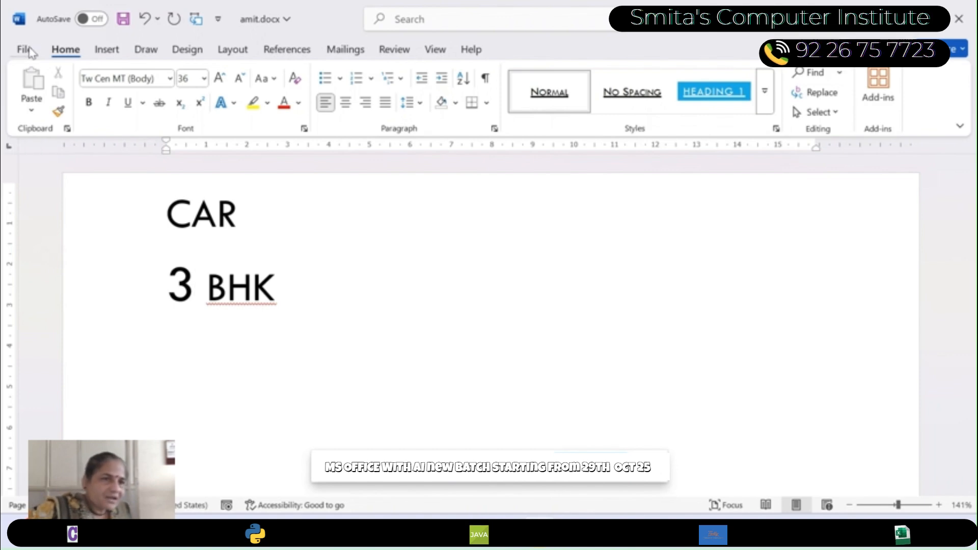
left_click(23, 51)
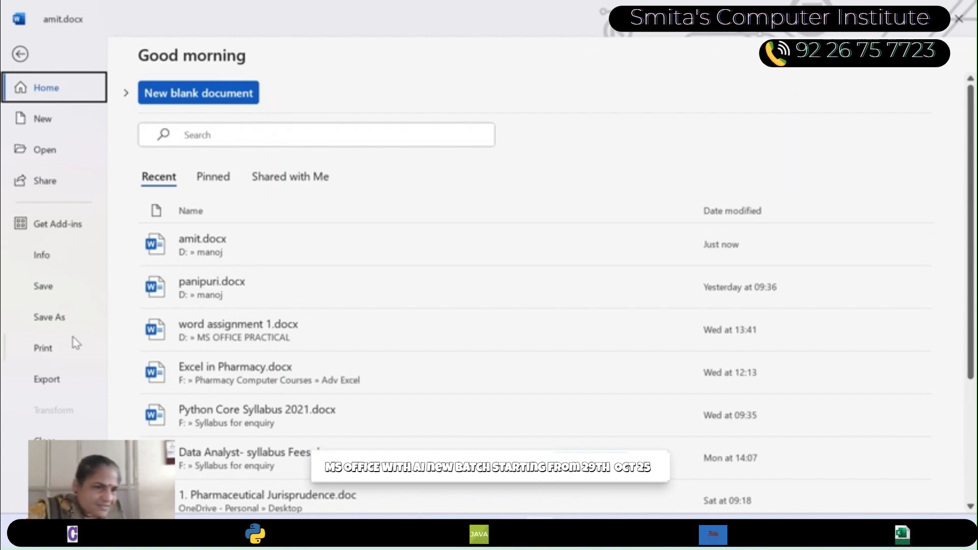
left_click(55, 322)
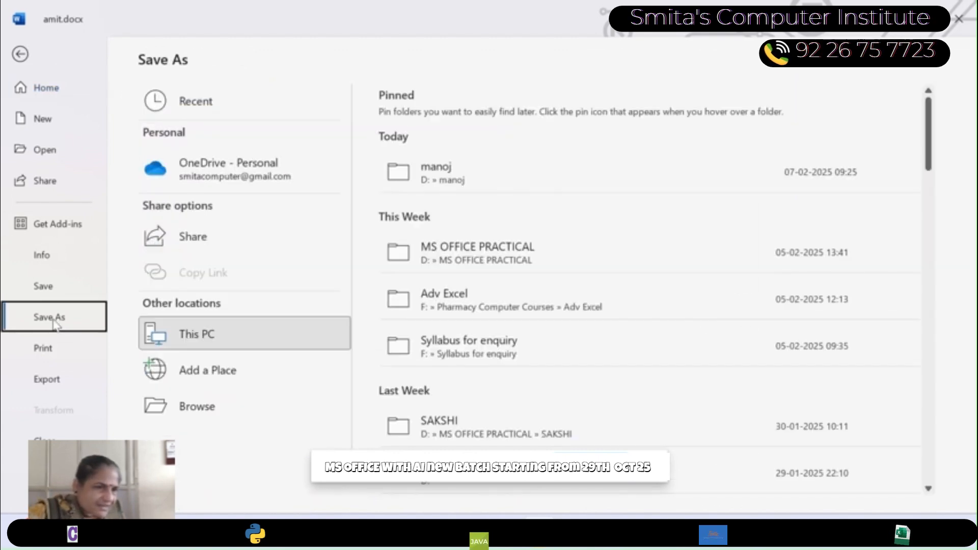
left_click(162, 400)
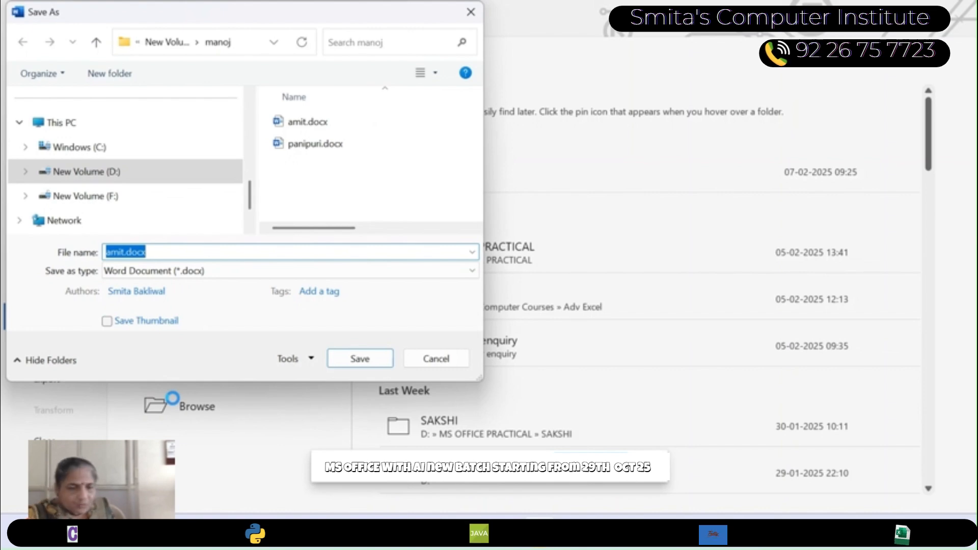
type("rani")
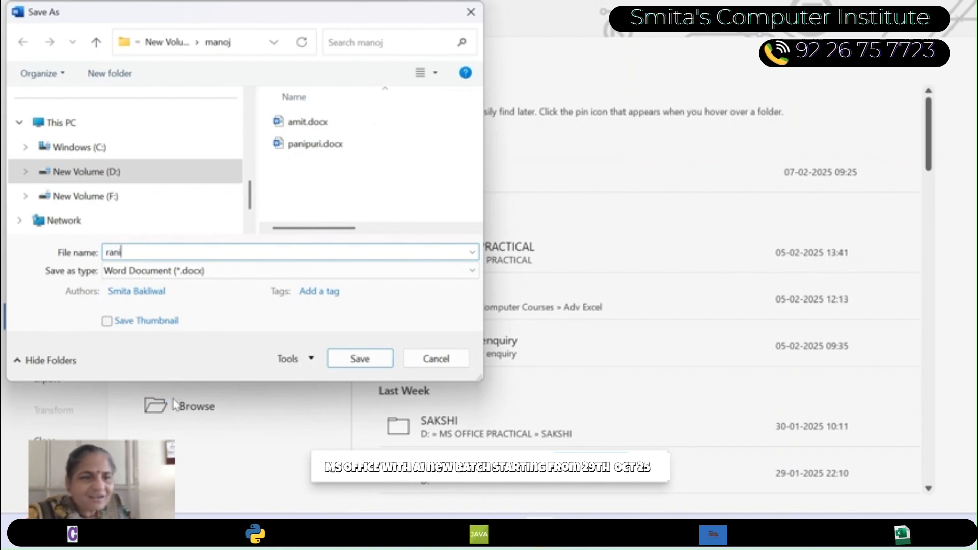
left_click(359, 359)
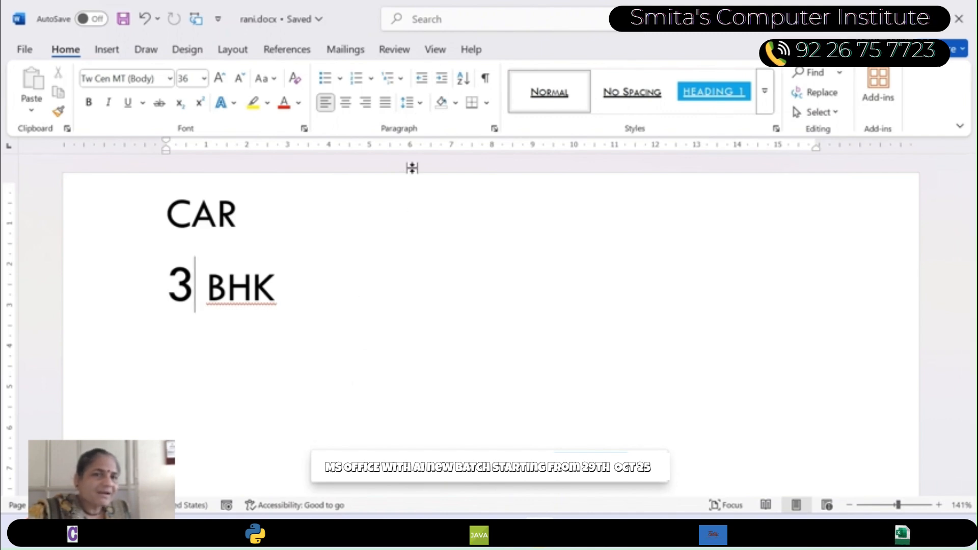
key("ctrl+w")
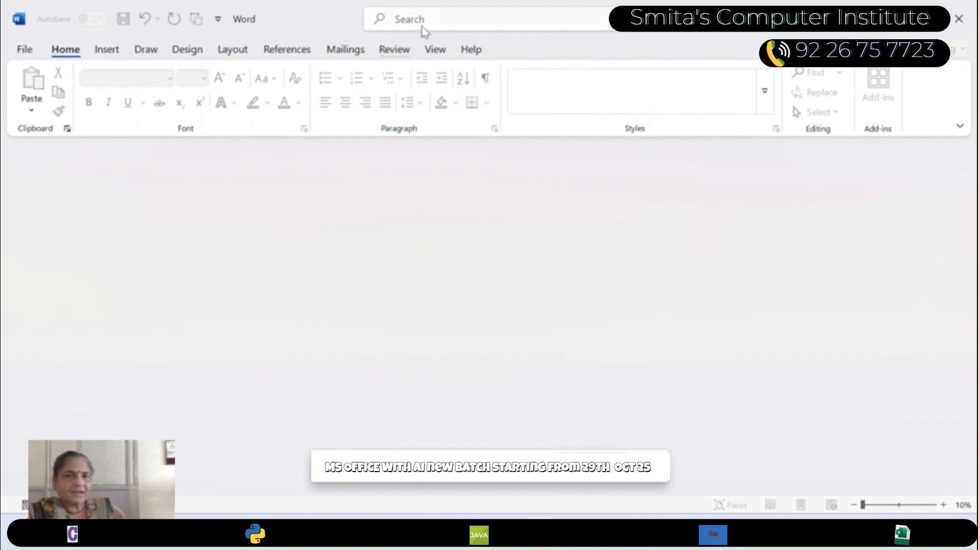
- Compare two document versions, using amit.docx as the original and rani.docx as the revised document
left_click(394, 50)
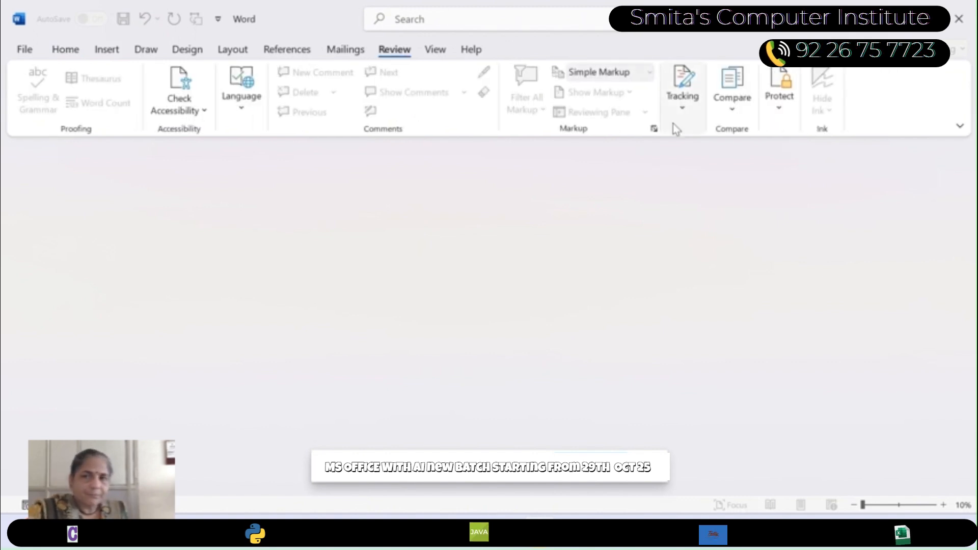
left_click(729, 112)
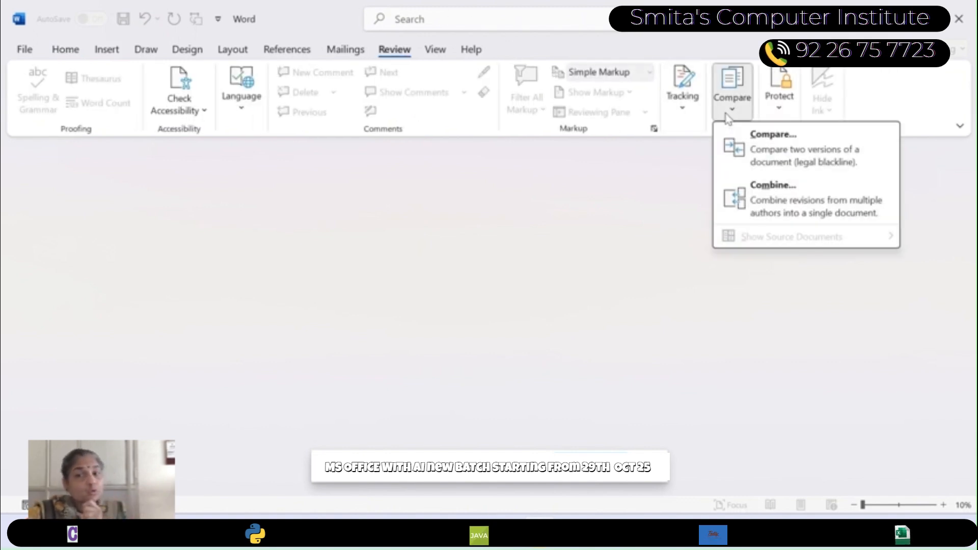
left_click(809, 167)
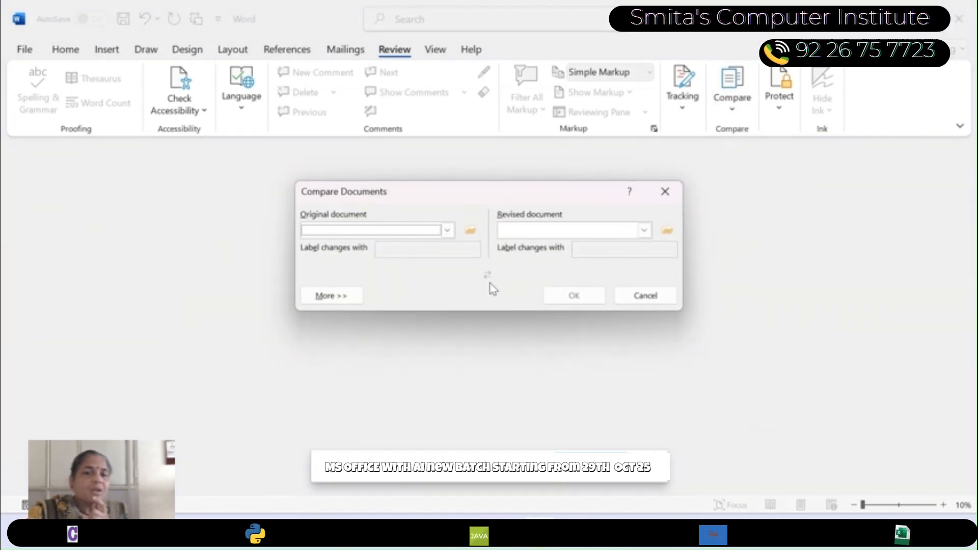
left_click(469, 232)
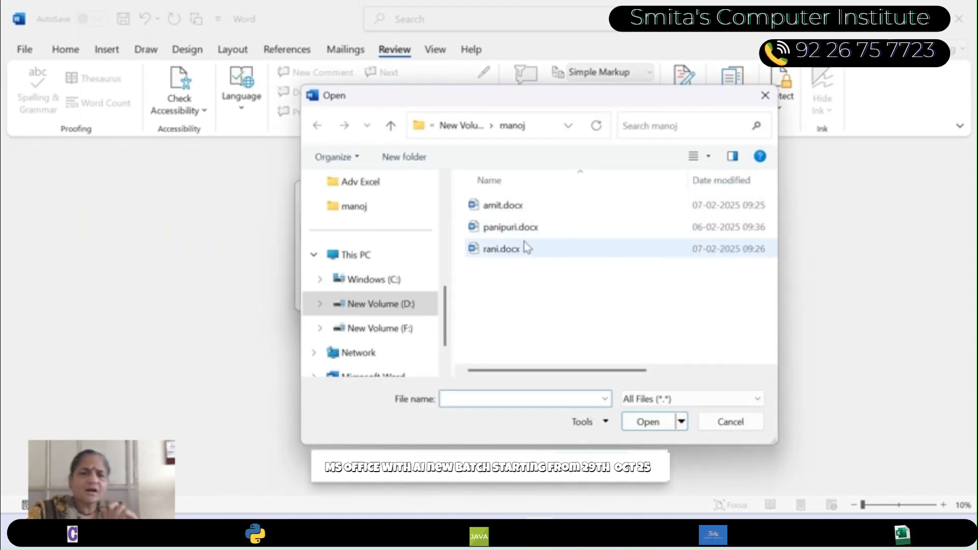
double_click(507, 206)
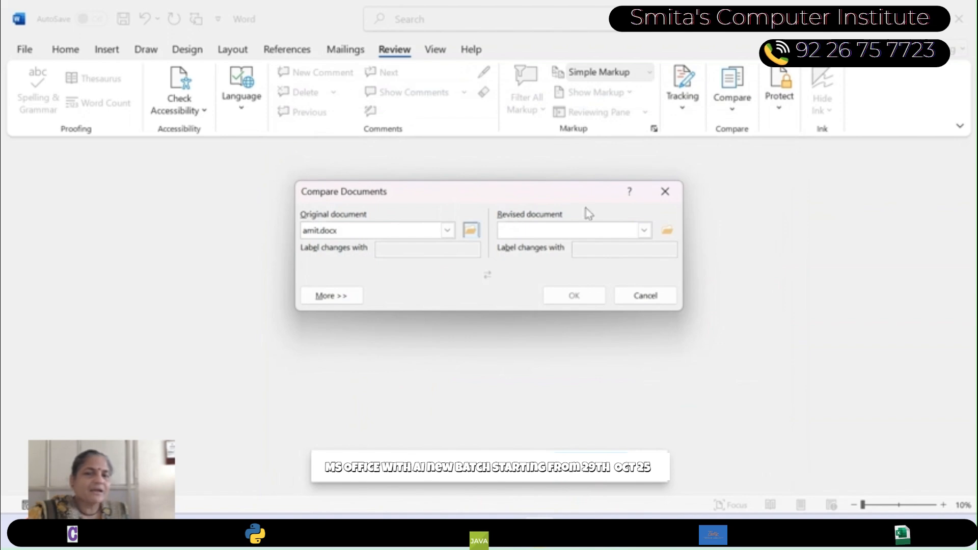
left_click(666, 230)
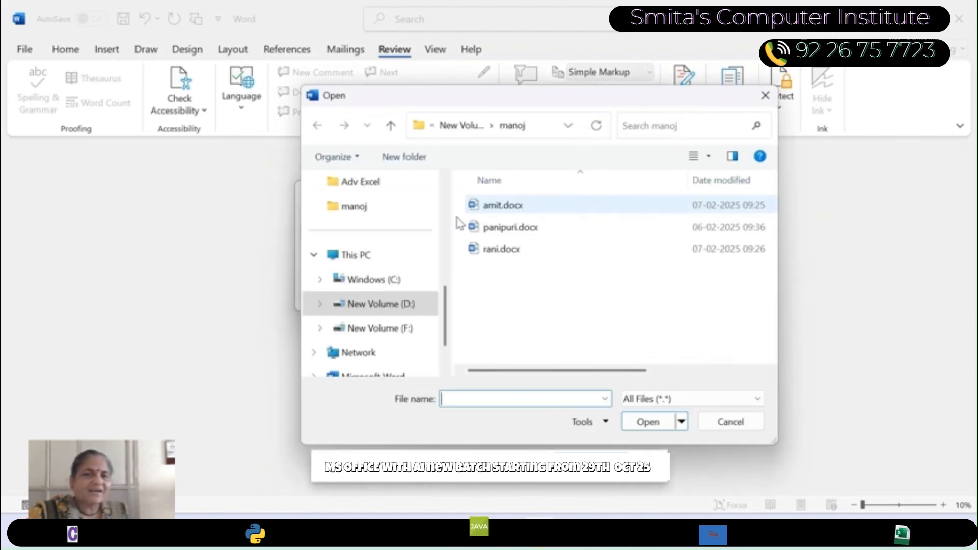
double_click(508, 249)
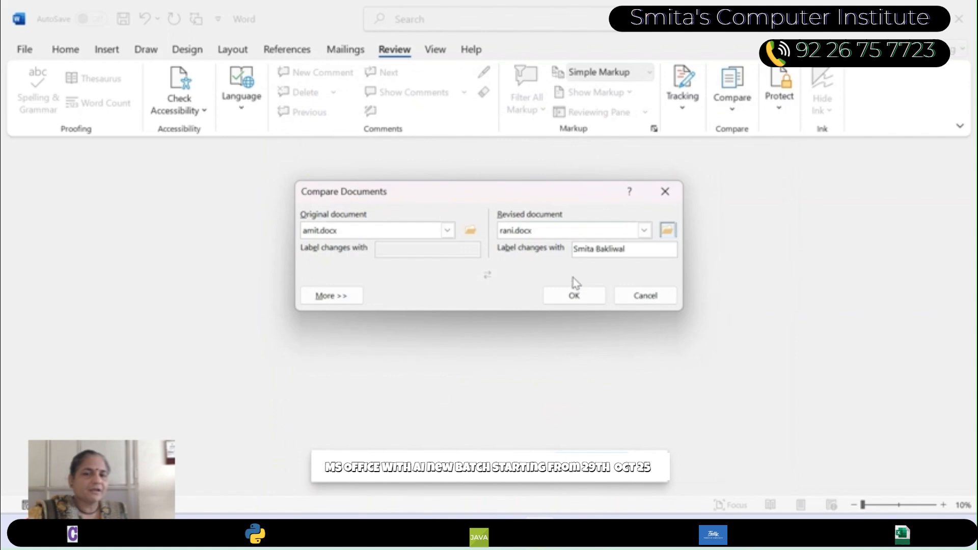
left_click(579, 297)
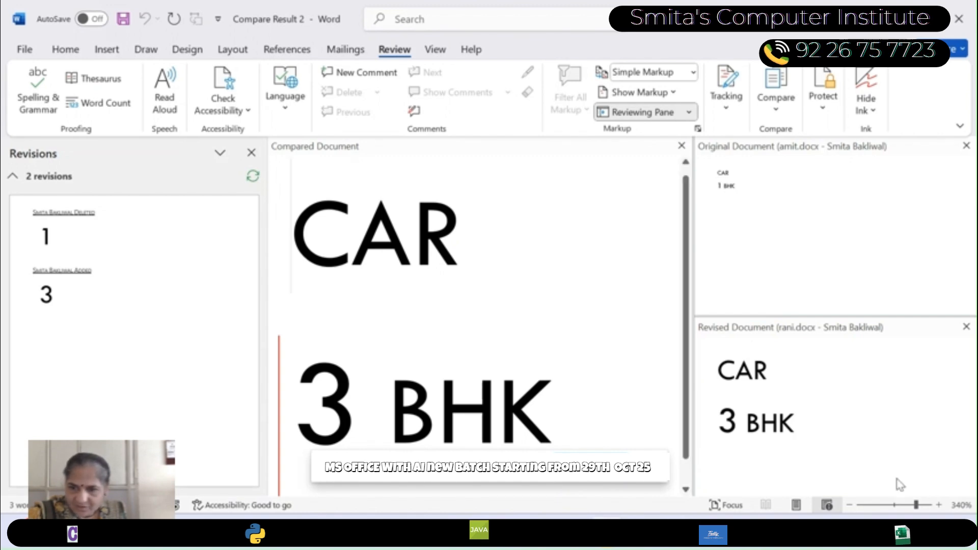
- Set the compared document's review display to All Markup to show the change in the BHK line
left_click(897, 505)
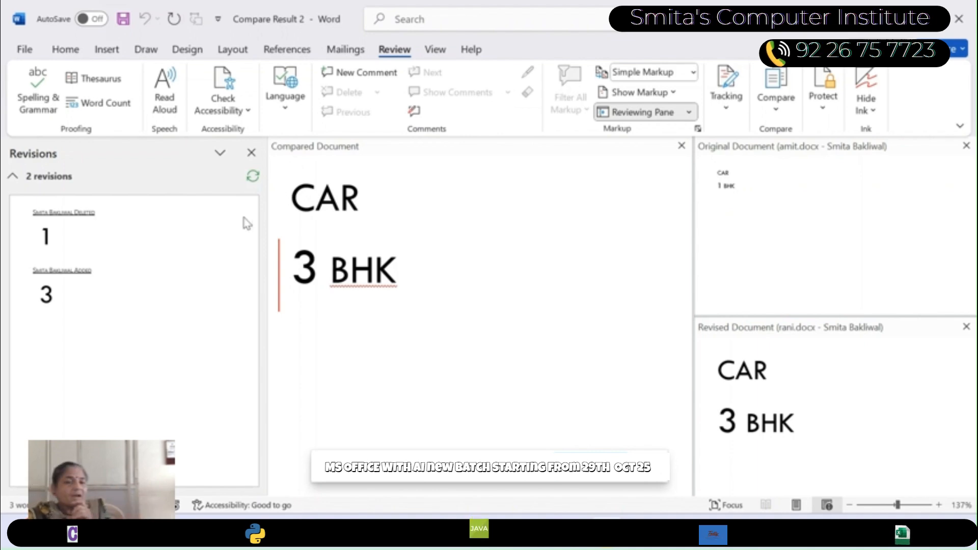
left_click(299, 251)
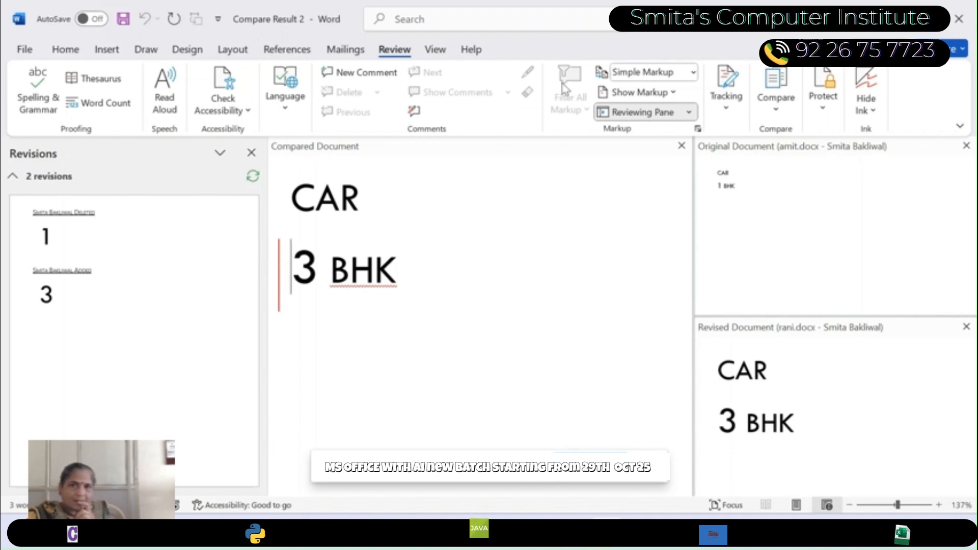
left_click(694, 73)
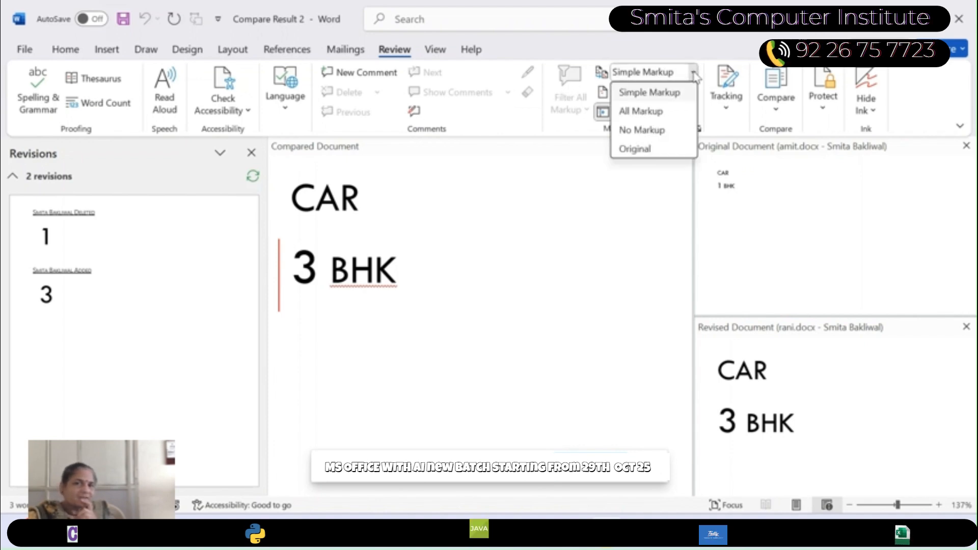
left_click(662, 94)
left_click(693, 74)
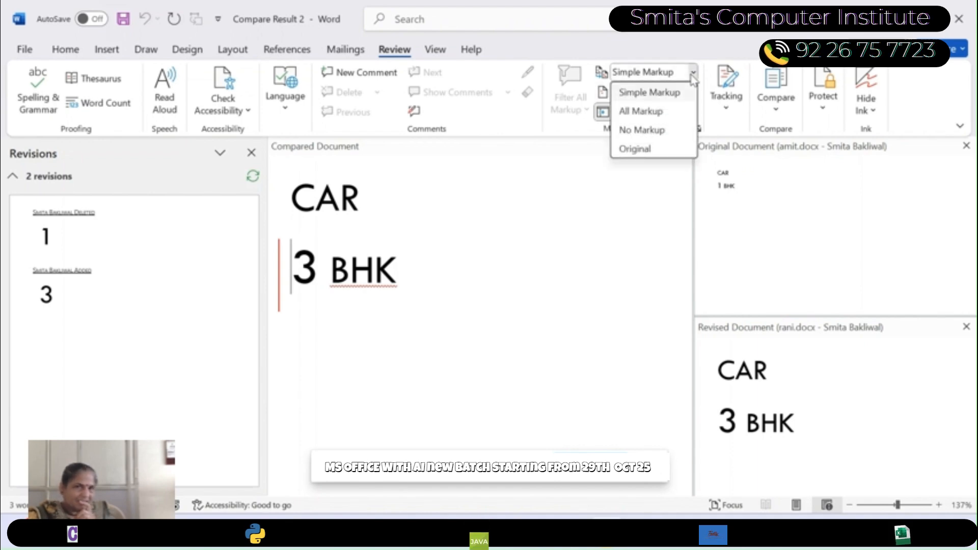
left_click(644, 110)
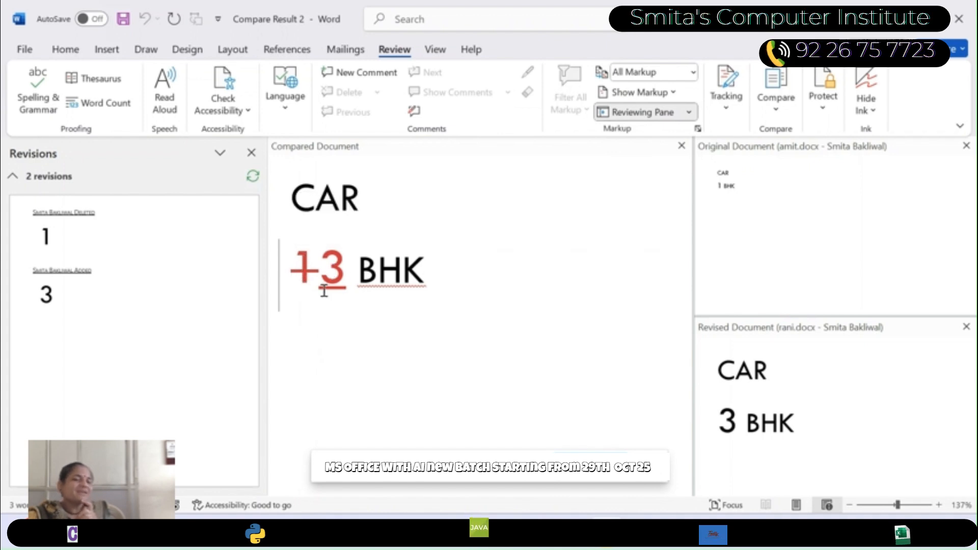
mouse_move(324, 291)
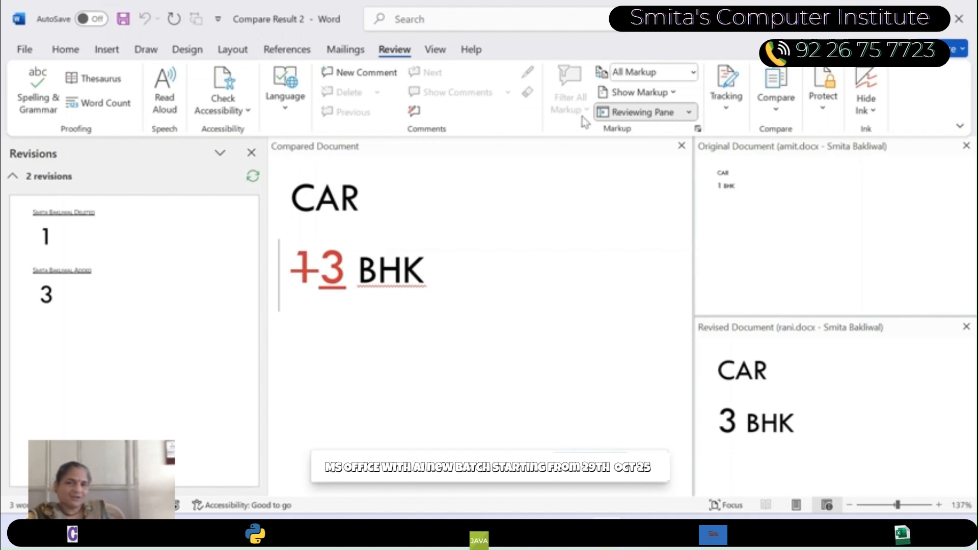
- View the compared document with No Markup and as Original, and return the display to All Markup
left_click(692, 74)
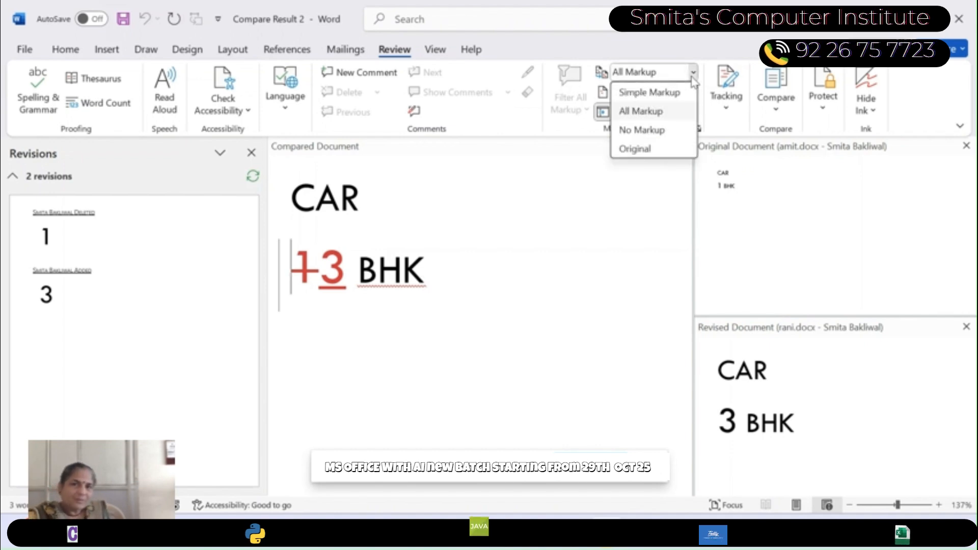
left_click(650, 130)
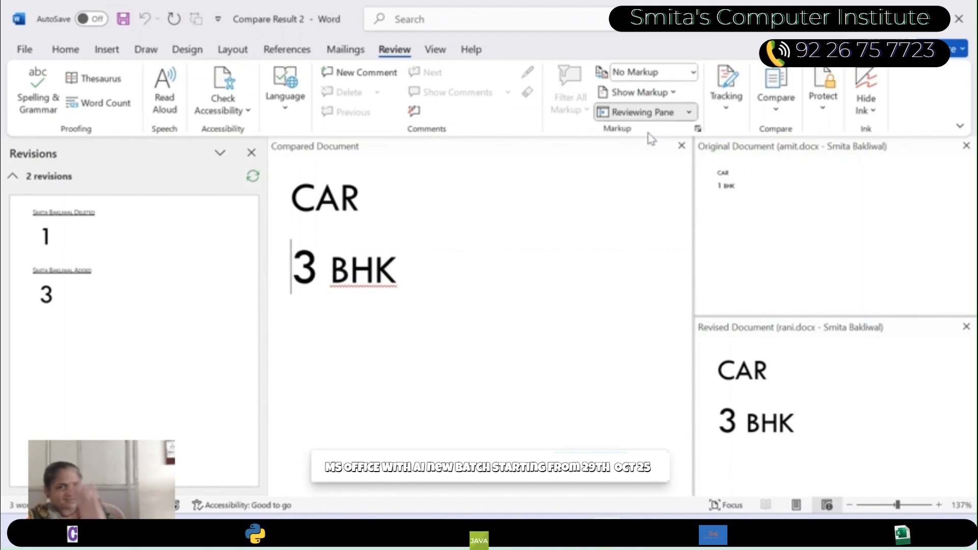
left_click(693, 72)
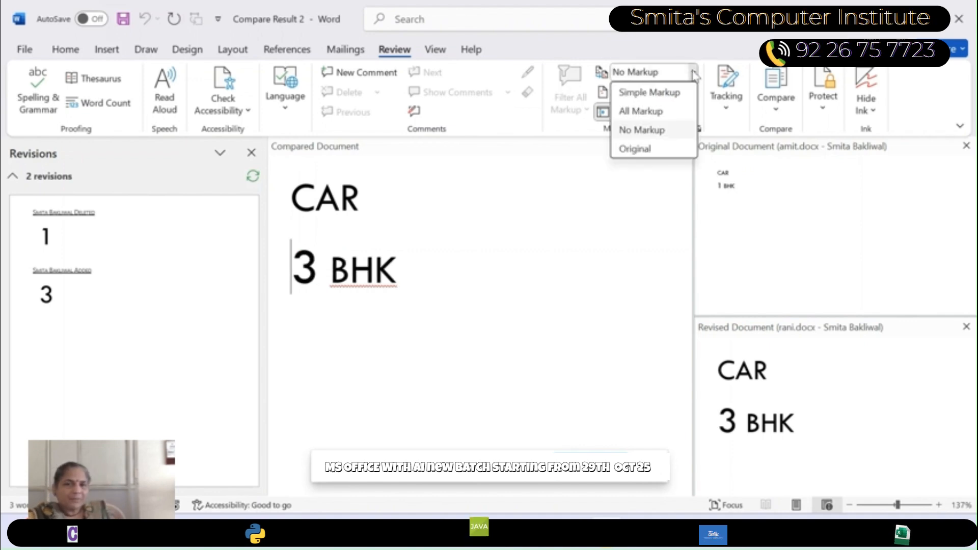
left_click(635, 149)
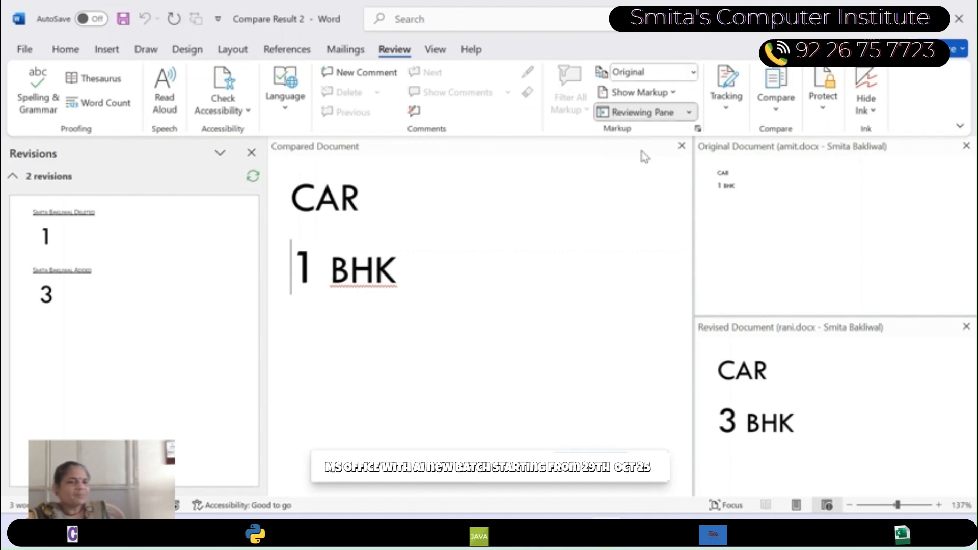
left_click(692, 73)
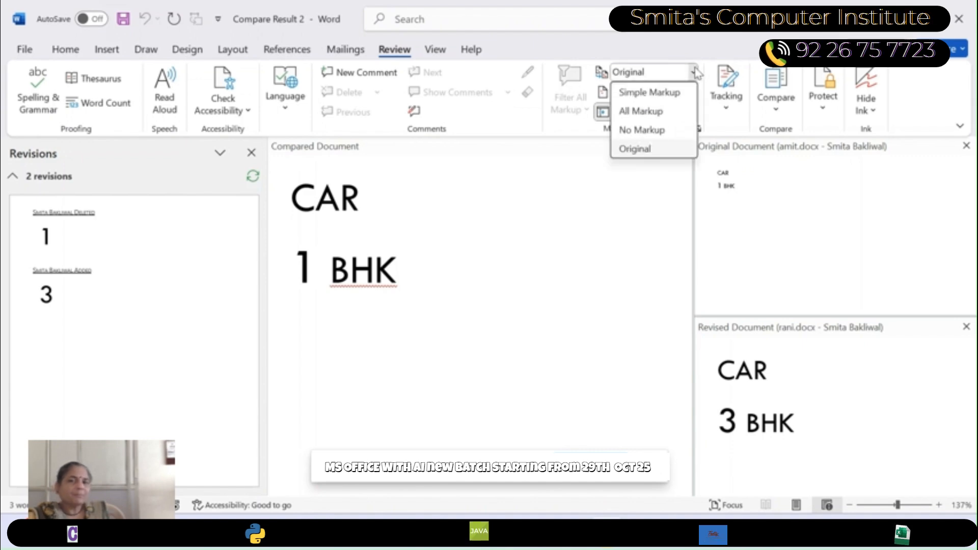
left_click(648, 113)
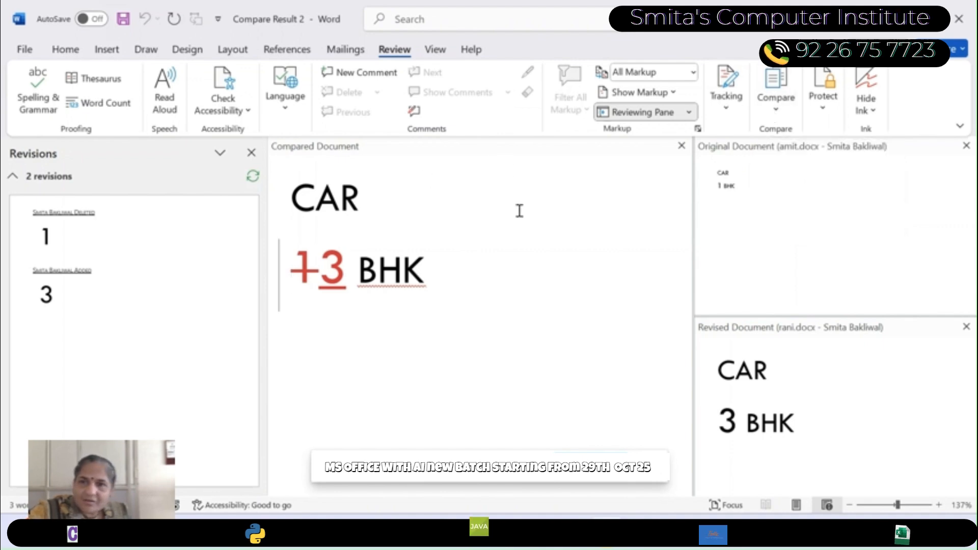
left_click(782, 113)
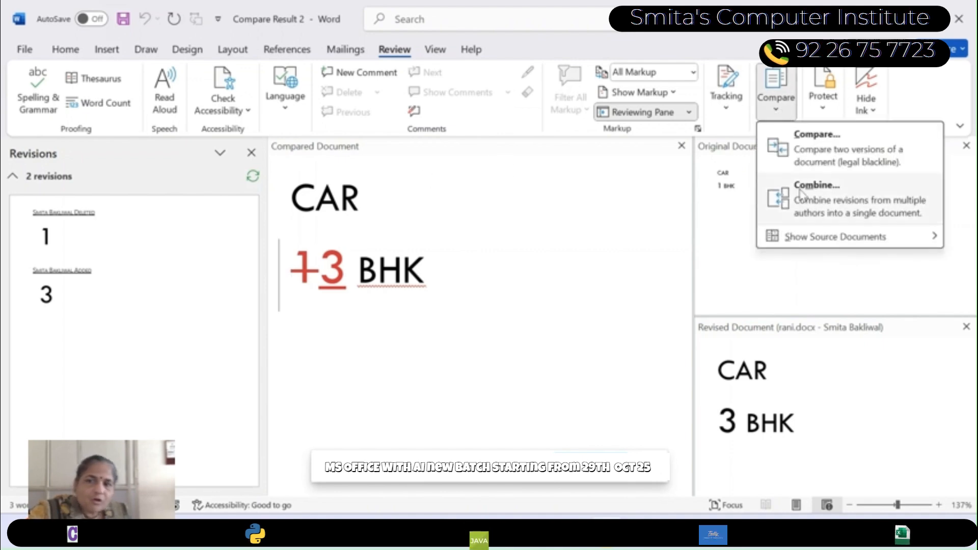
left_click(619, 237)
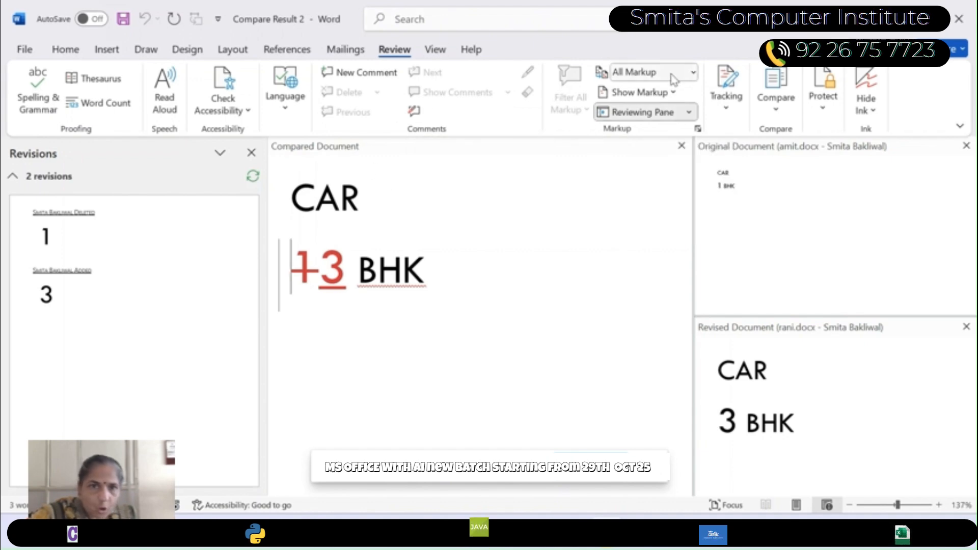
- View the compared document with Simple Markup and as Original, and restore the All Markup display
left_click(694, 73)
left_click(676, 94)
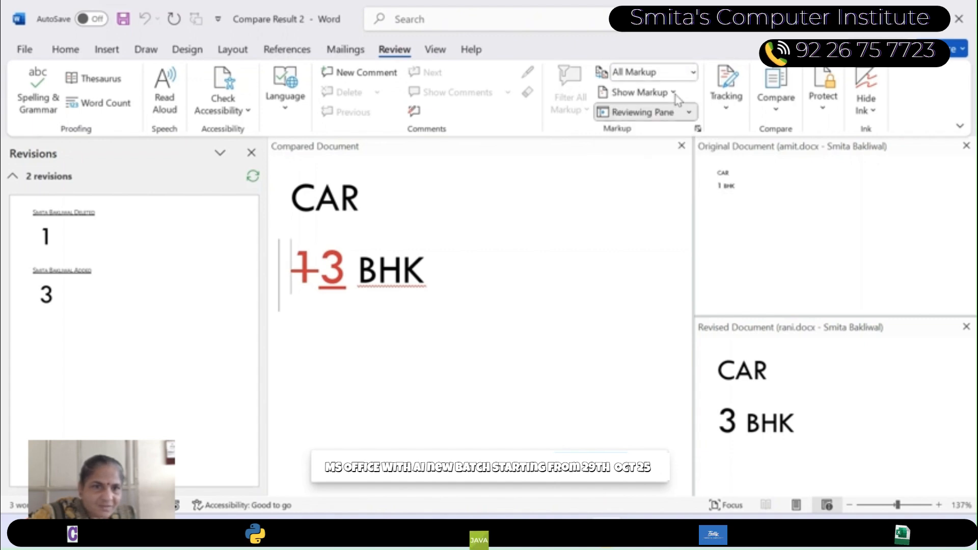
left_click(693, 73)
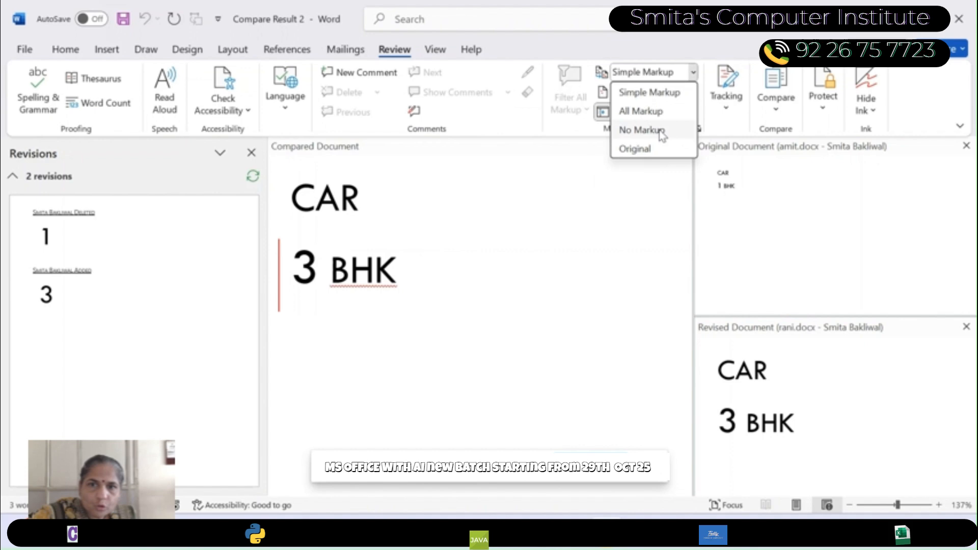
left_click(655, 149)
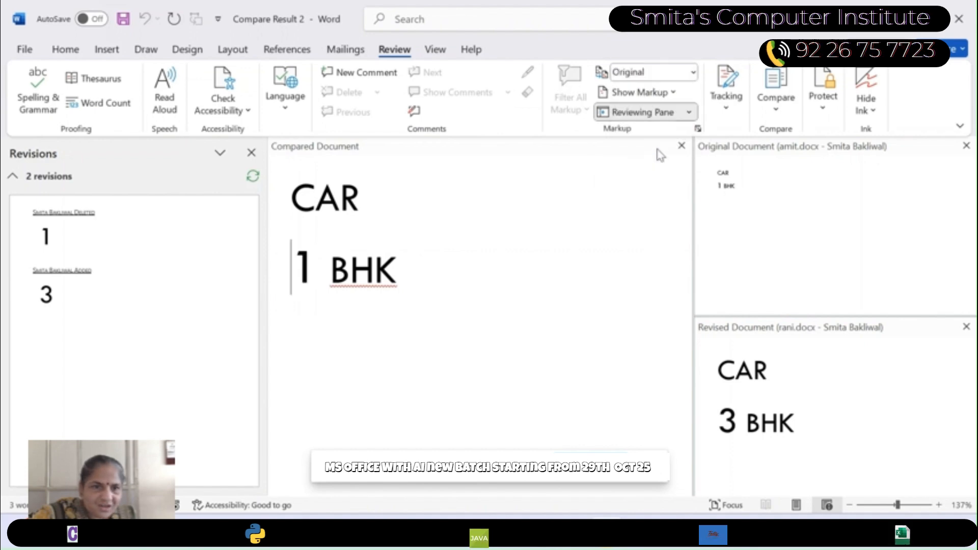
left_click(693, 75)
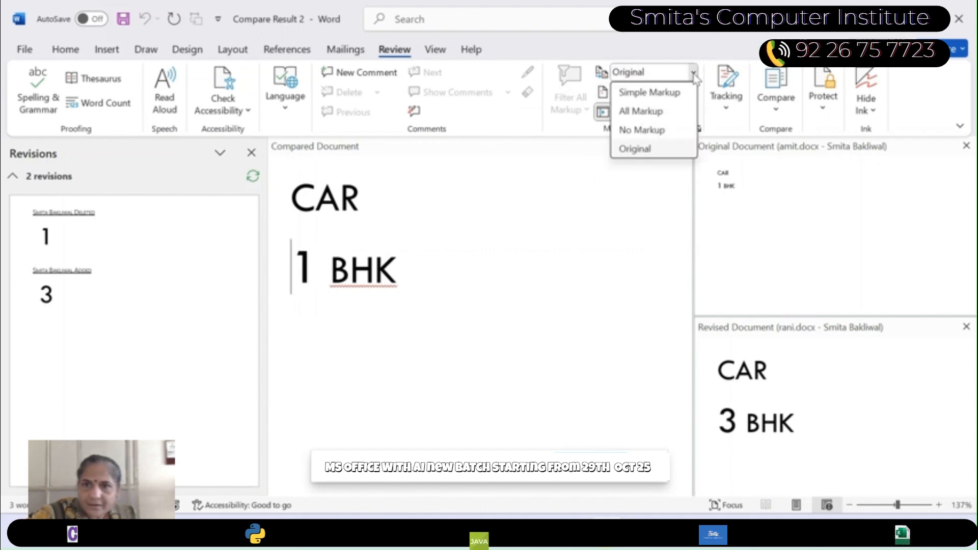
left_click(678, 116)
- Go to the tracked insertion of 3 before BHK and accept it
left_click(727, 113)
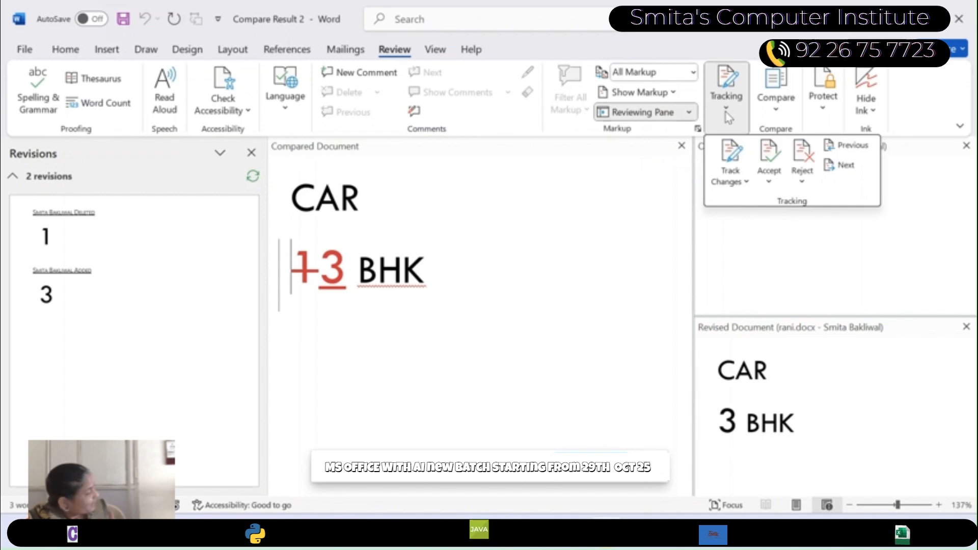
left_click(868, 147)
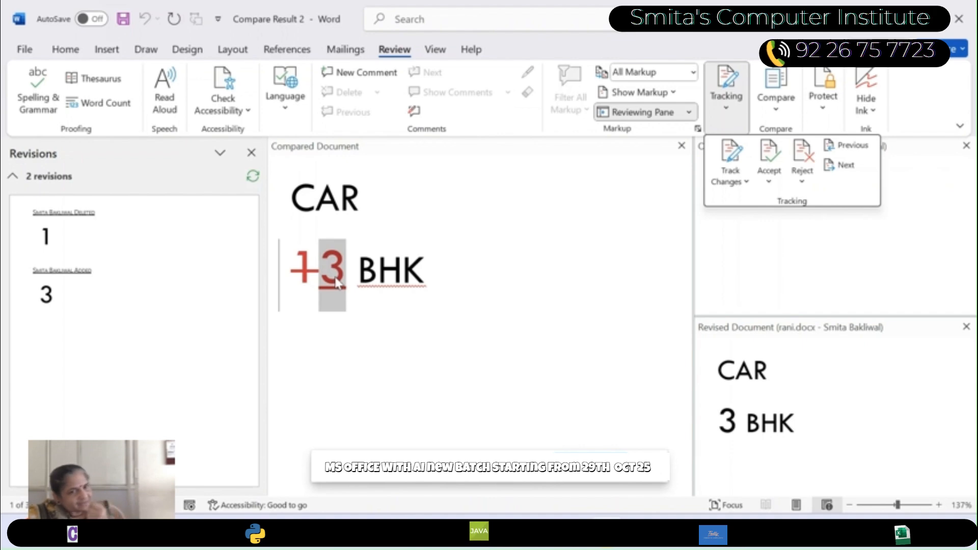
left_click(769, 157)
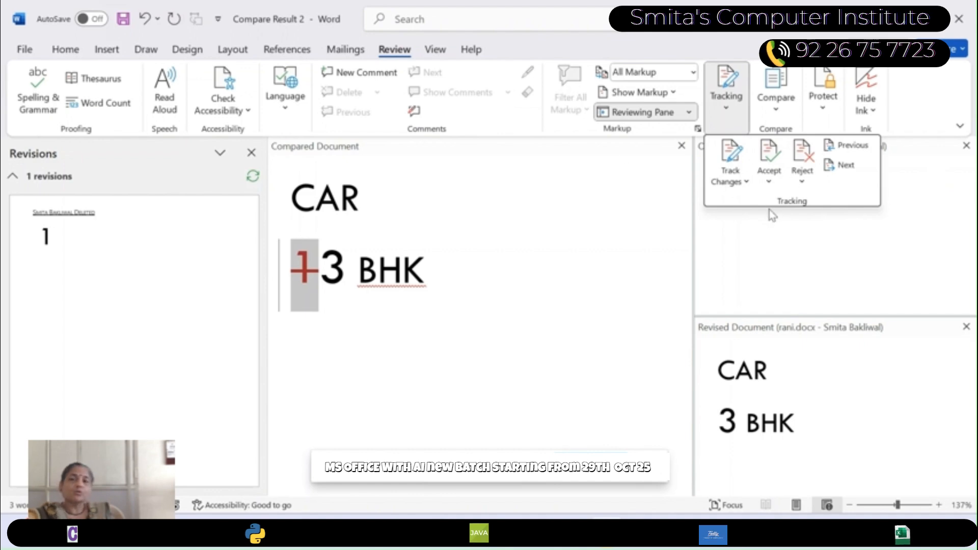
- Reject the tracked deletion of 1 in the BHK line, and undo that rejection
left_click(806, 153)
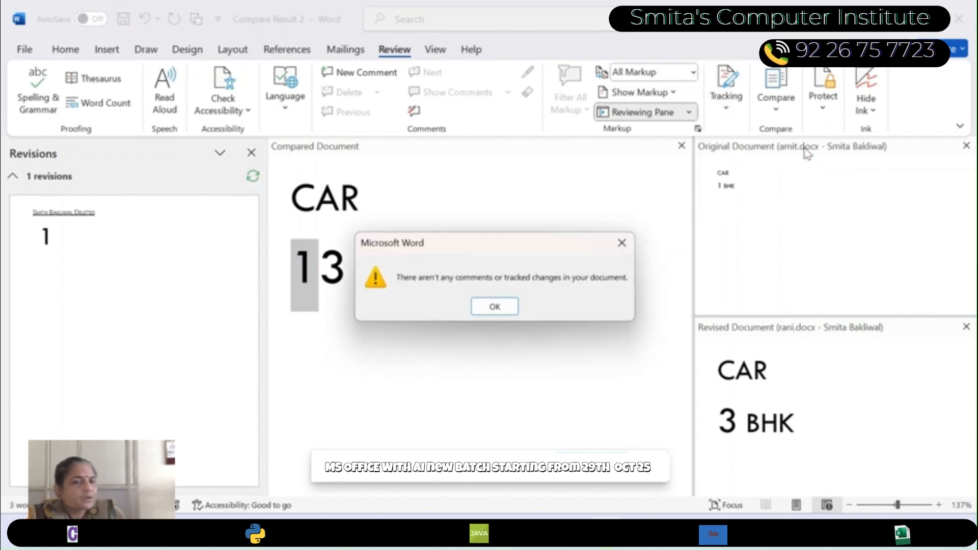
left_click(495, 307)
key("ctrl+z")
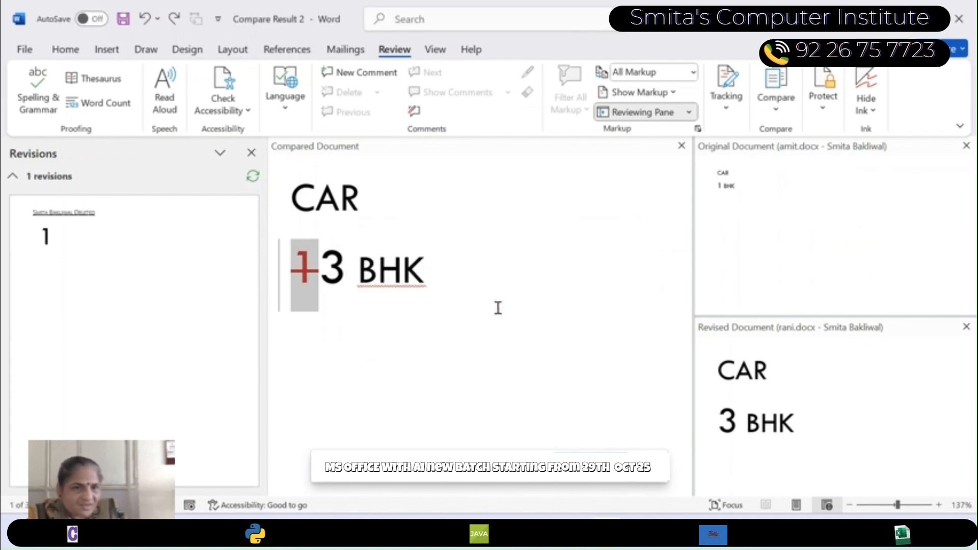
- Accept the tracked deletion of 1 before 3 BHK in the compared document
left_click(774, 102)
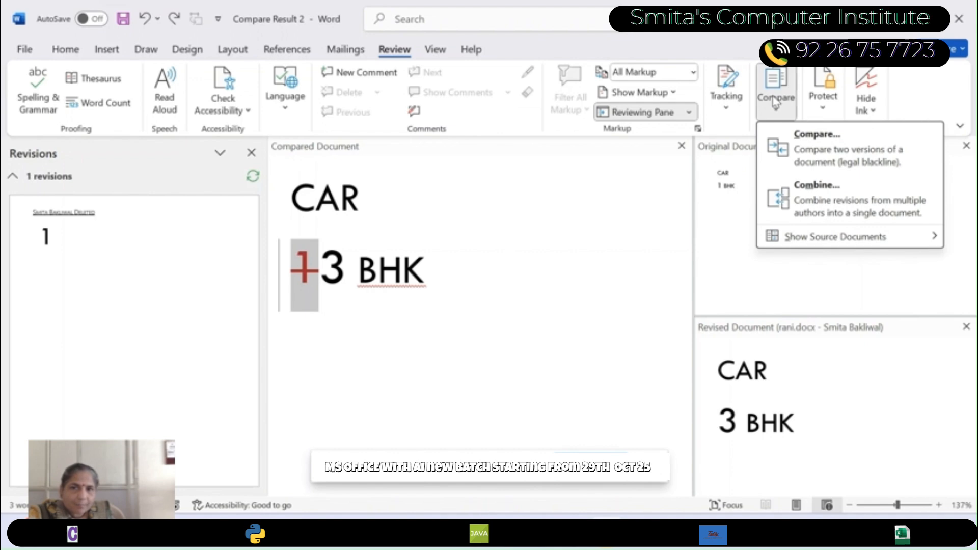
left_click(726, 99)
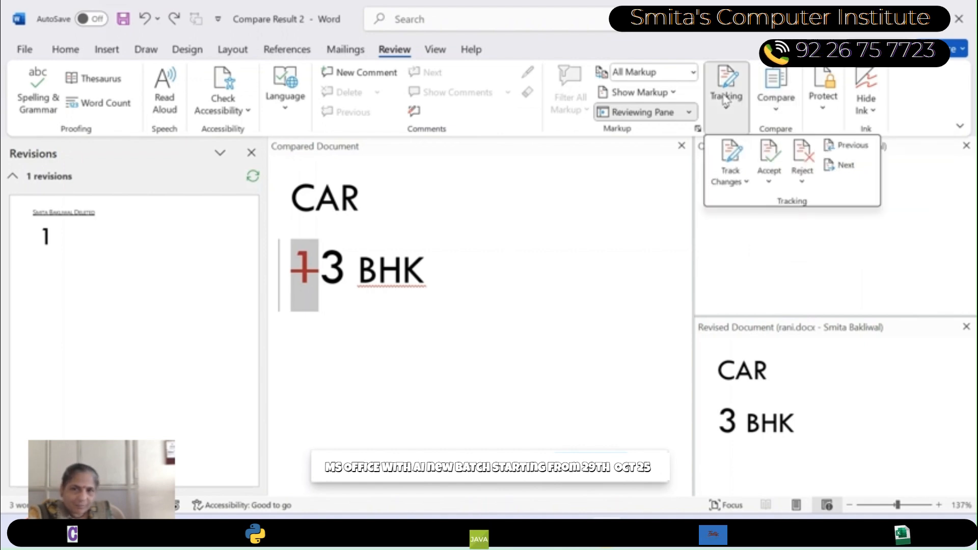
left_click(769, 152)
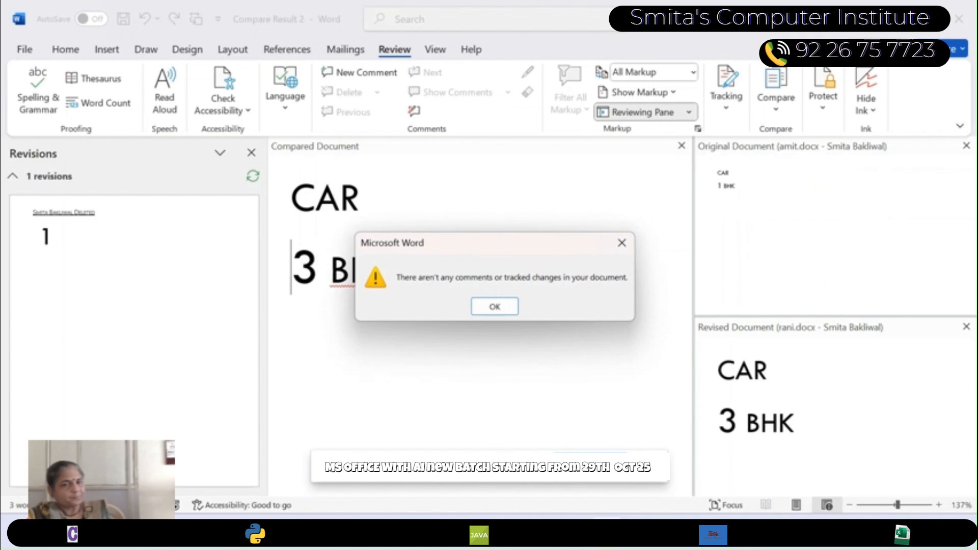
left_click(494, 306)
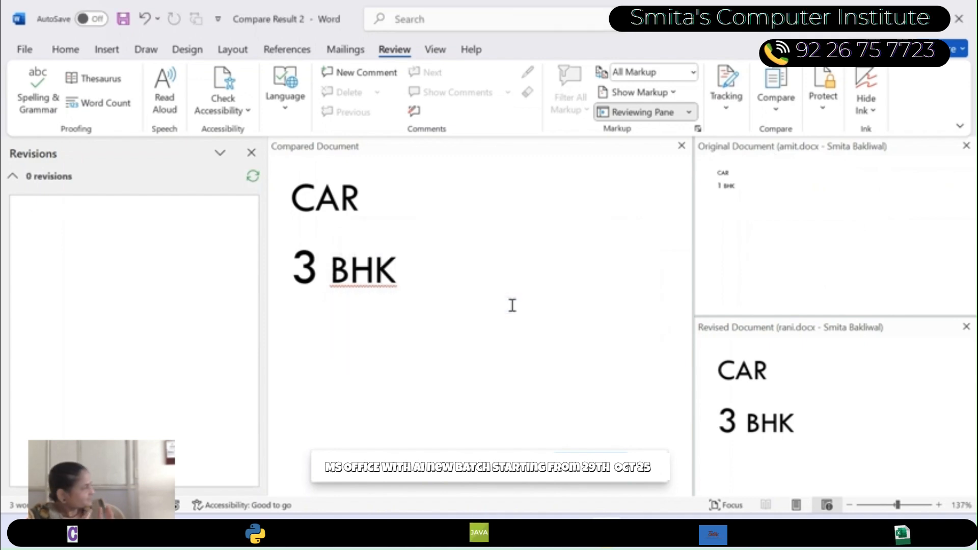